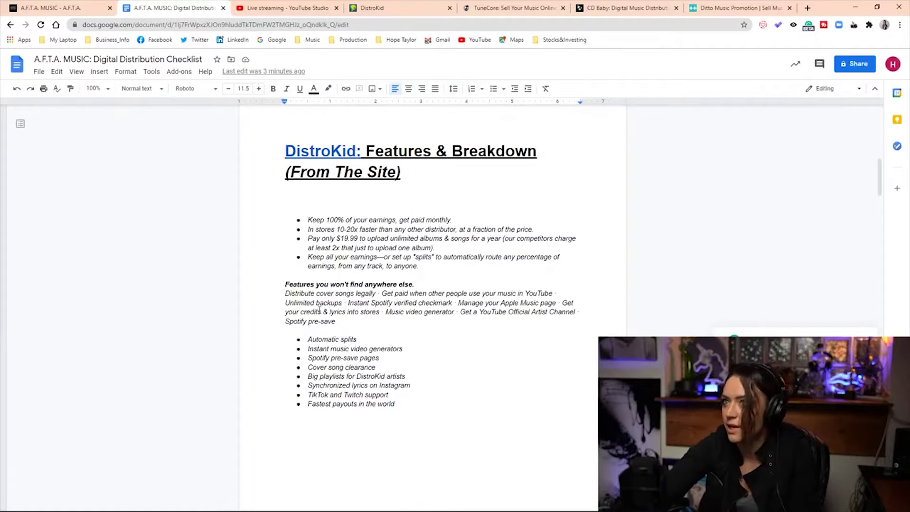
- Review the DistroKid features, pricing plans and takeaways in the digital distribution checklist
scroll(327, 298, down, 7)
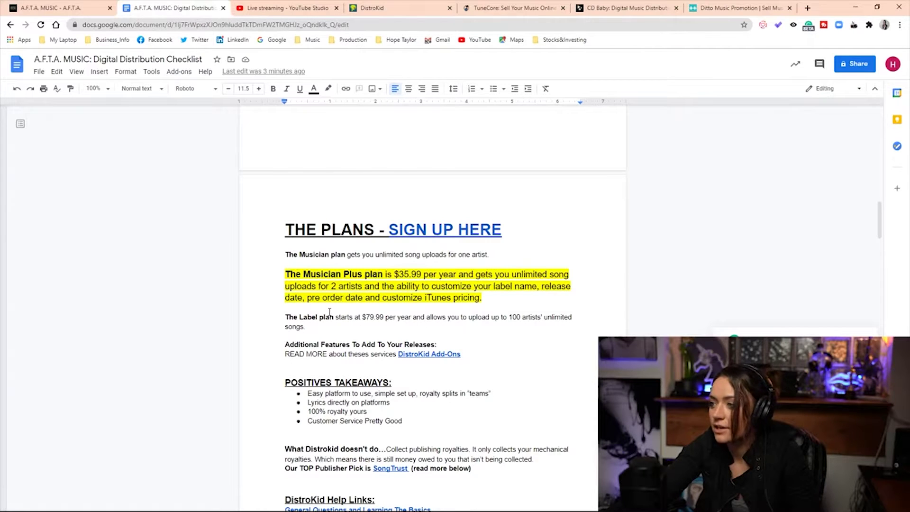
scroll(318, 319, down, 3)
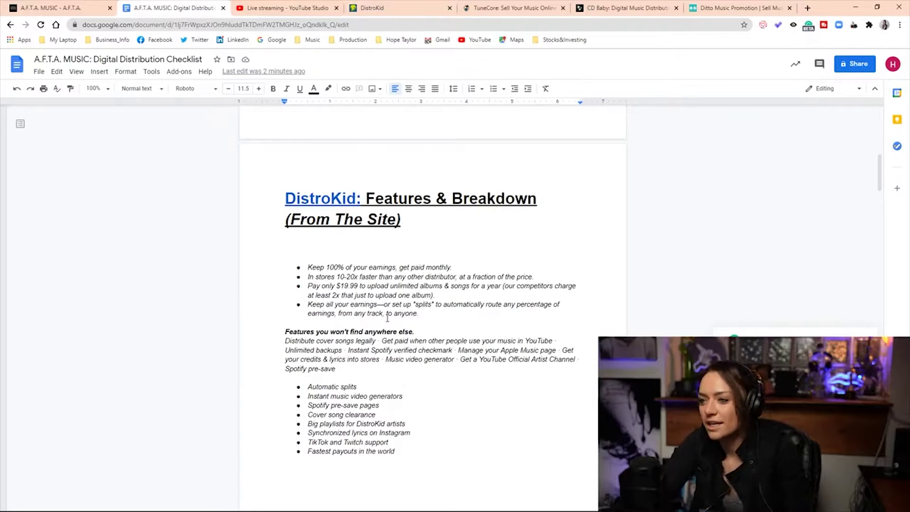
scroll(388, 318, down, 1)
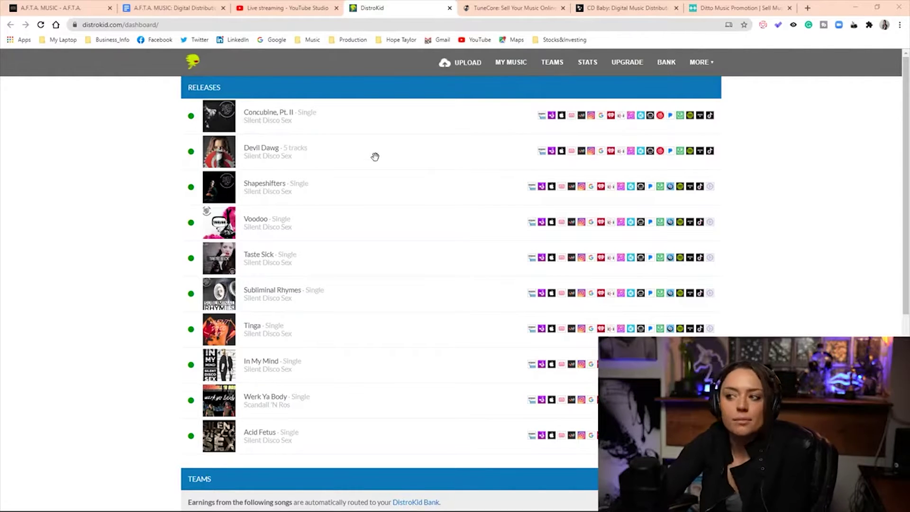
- Switch to the DistroKid dashboard and examine the list of releases and the team earnings splits
key(alt+Tab)
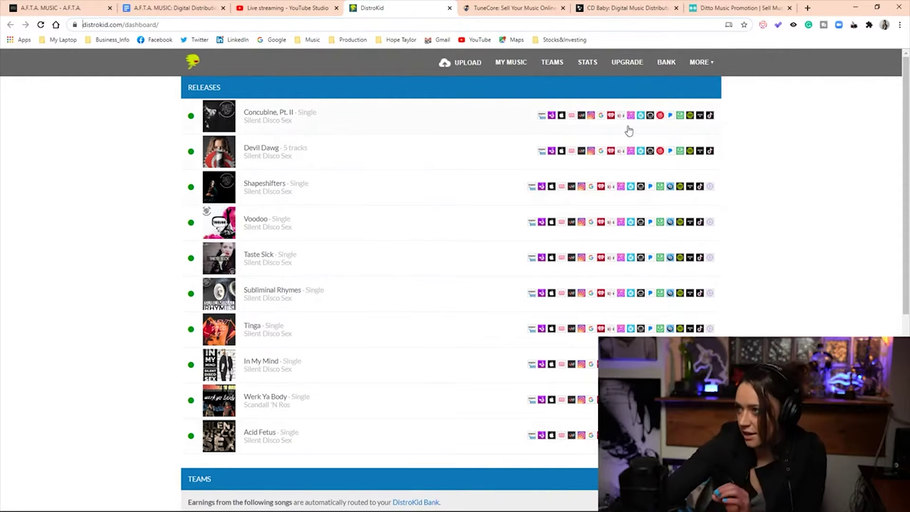
scroll(203, 177, down, 8)
scroll(523, 183, up, 4)
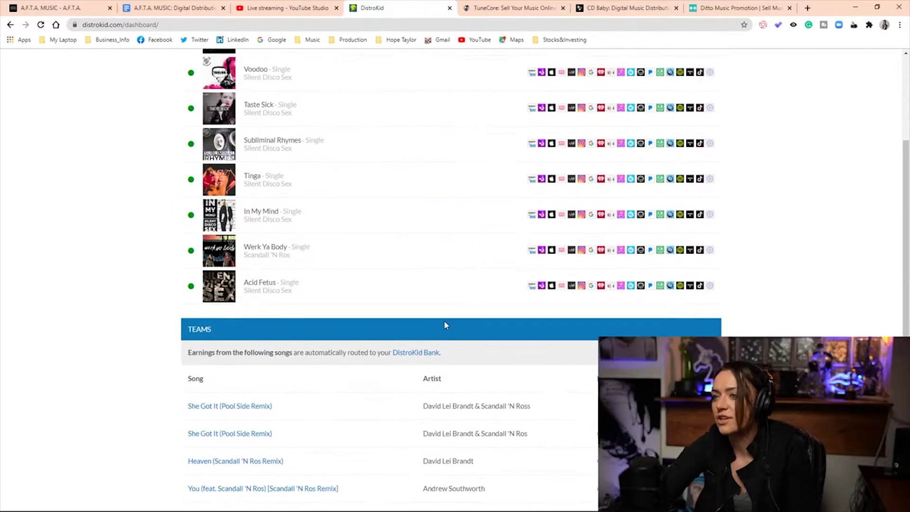
scroll(522, 319, down, 3)
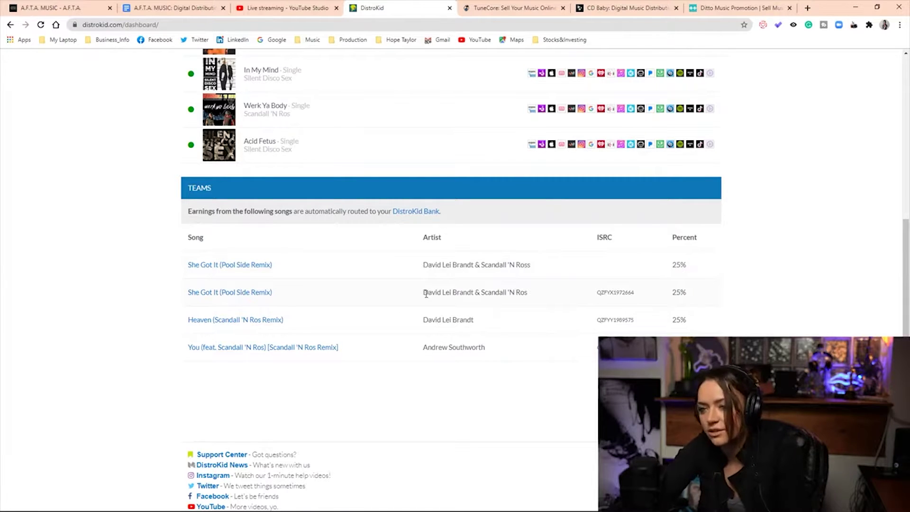
scroll(426, 292, up, 10)
- Open the daily streaming stats, examine the Spotify charts, and choose Silent Disco Sex as the Spotify for Artists artist
click(584, 64)
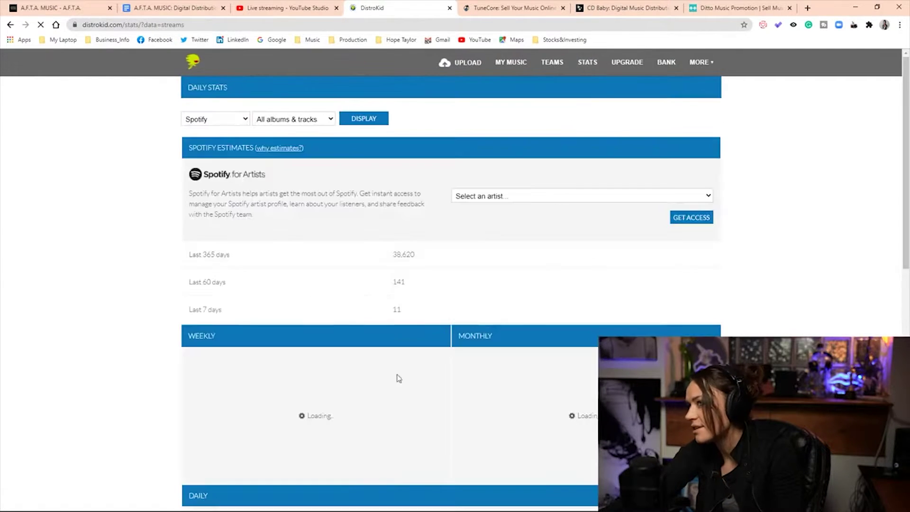
scroll(536, 342, down, 10)
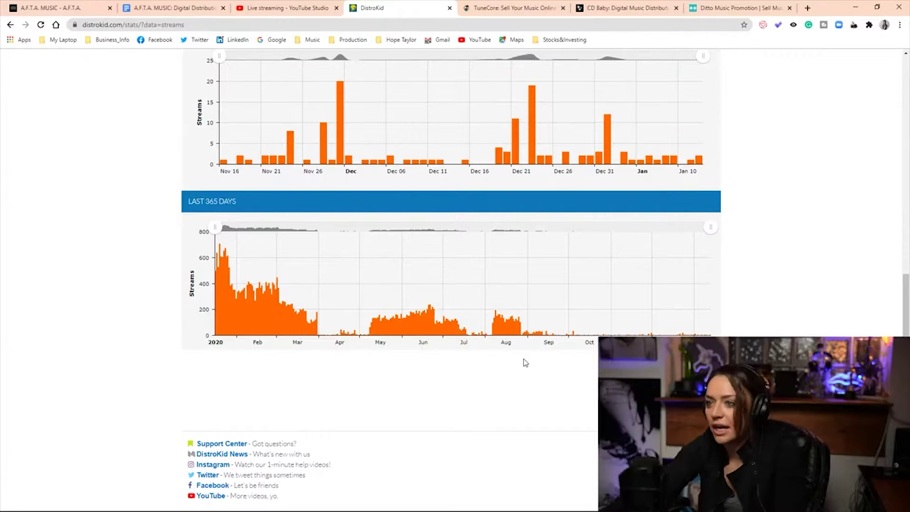
scroll(527, 360, up, 5)
scroll(531, 357, up, 3)
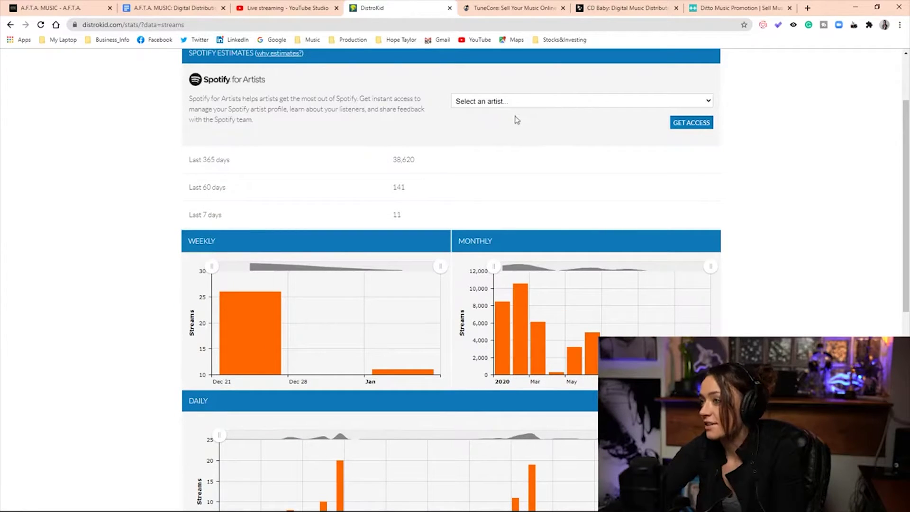
click(496, 132)
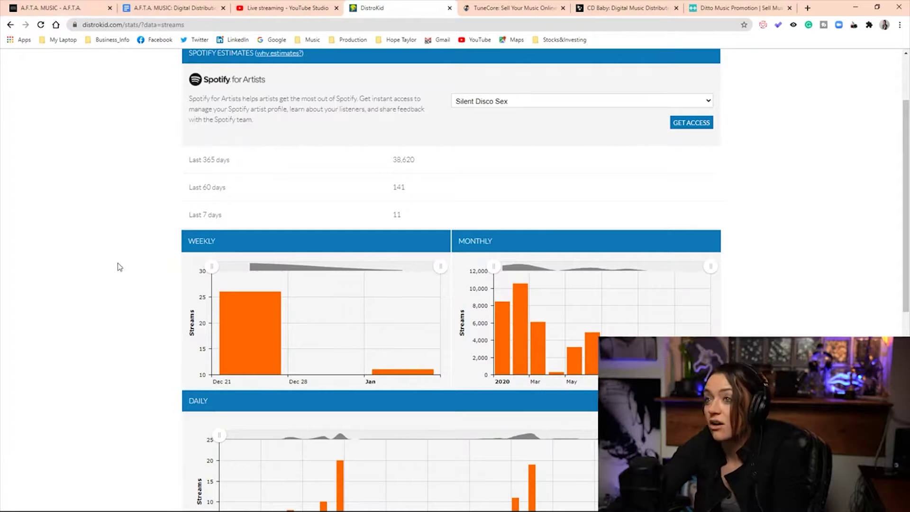
scroll(312, 133, up, 2)
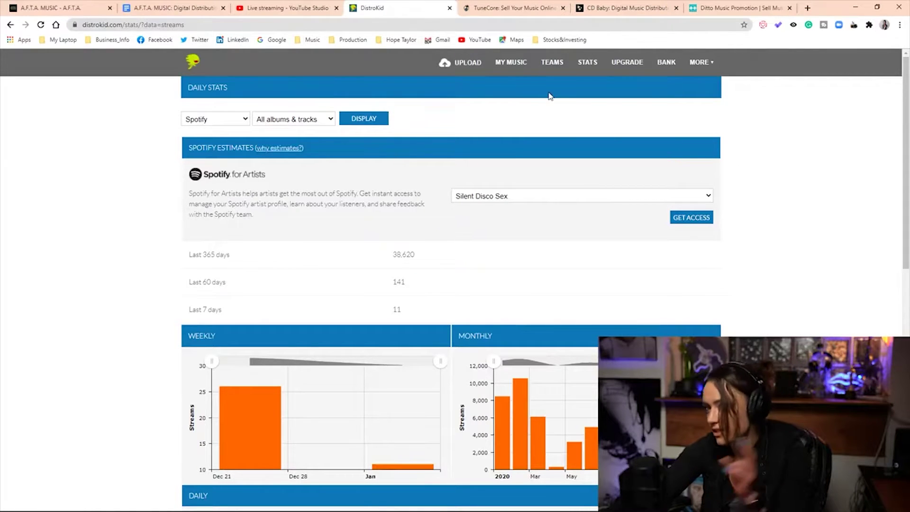
- Open the Bank page and examine the total earnings, withdrawals and balance owed
click(666, 62)
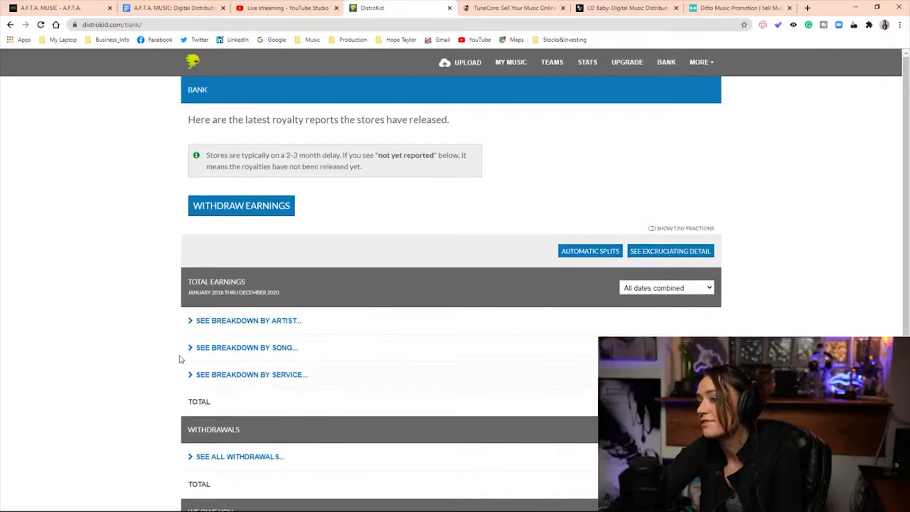
scroll(321, 246, down, 3)
scroll(320, 246, down, 1)
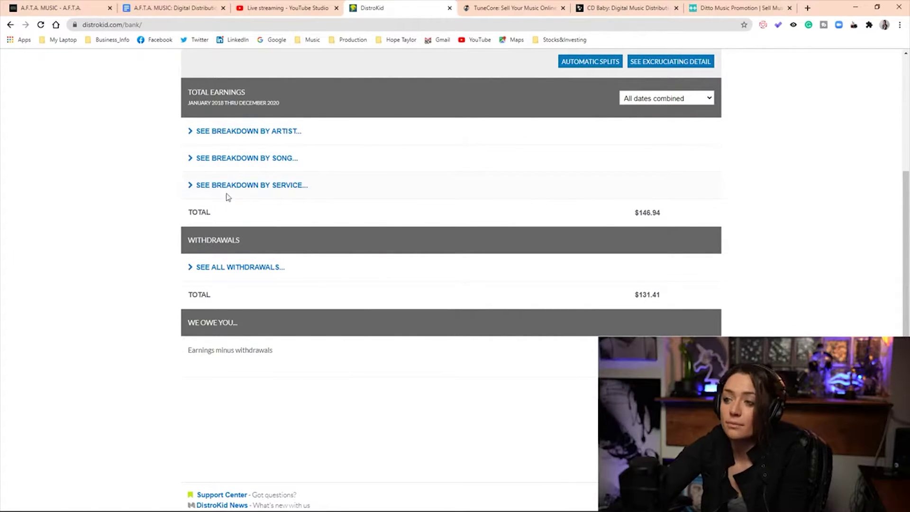
scroll(330, 273, up, 3)
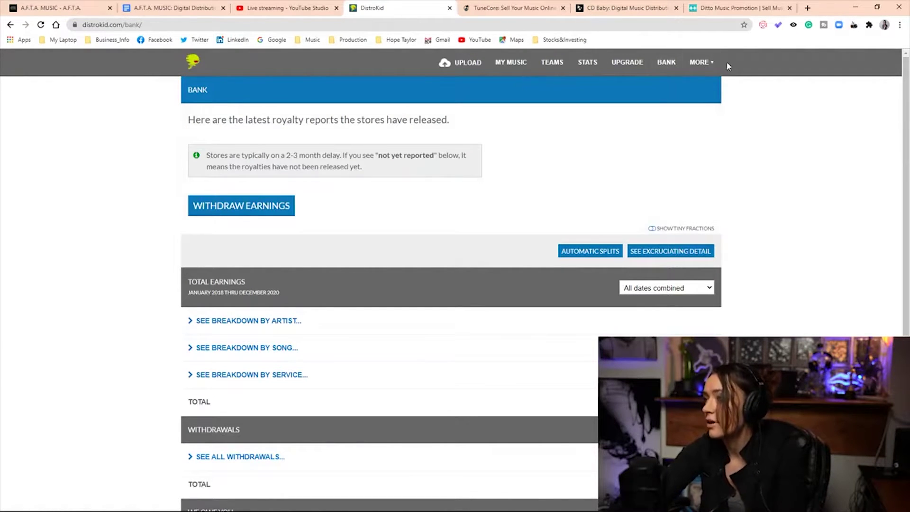
- Look through DistroKid's additional tools and services, and open the form for uploading new music
click(701, 63)
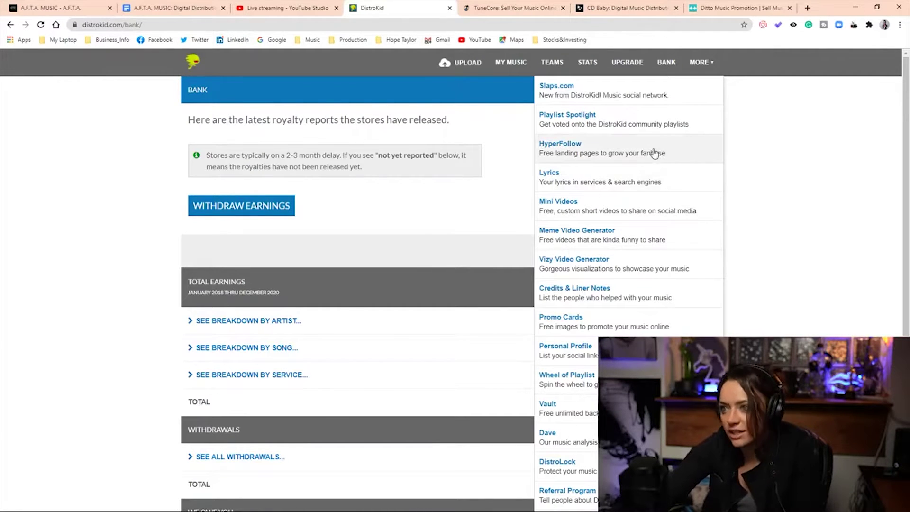
scroll(569, 320, down, 2)
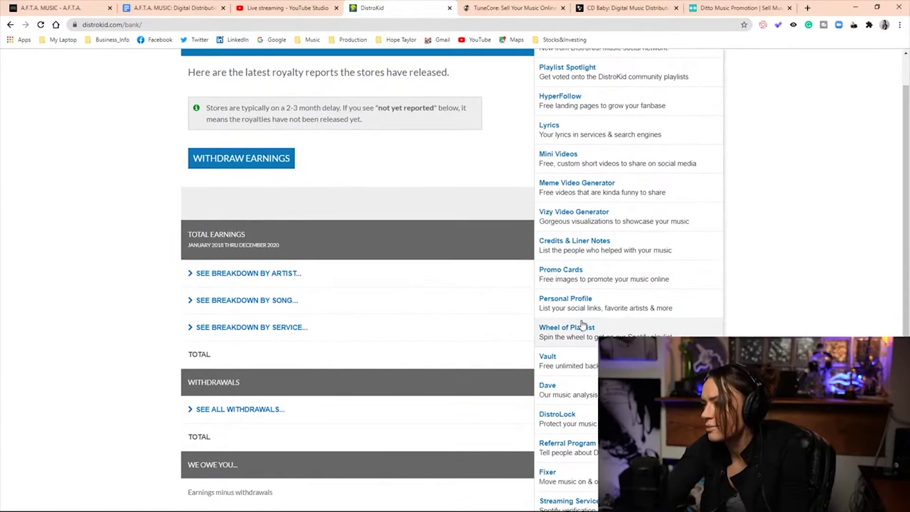
scroll(603, 290, down, 4)
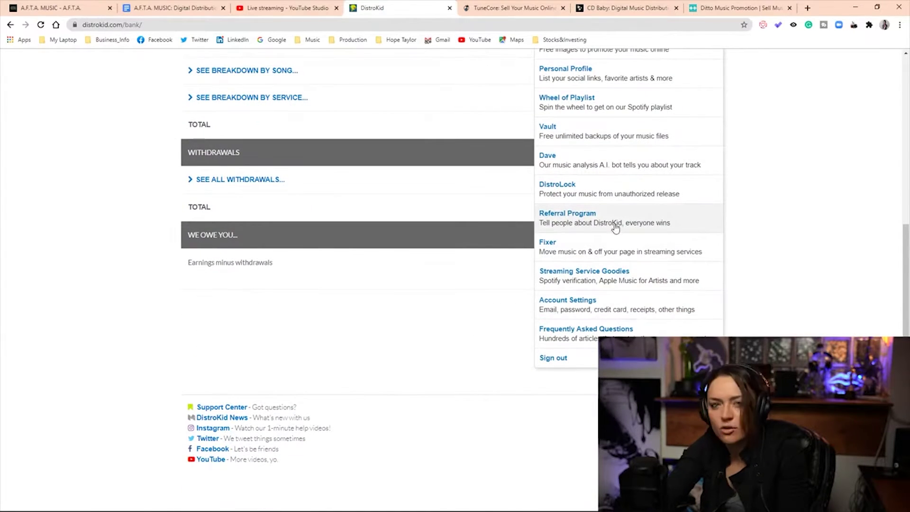
click(277, 10)
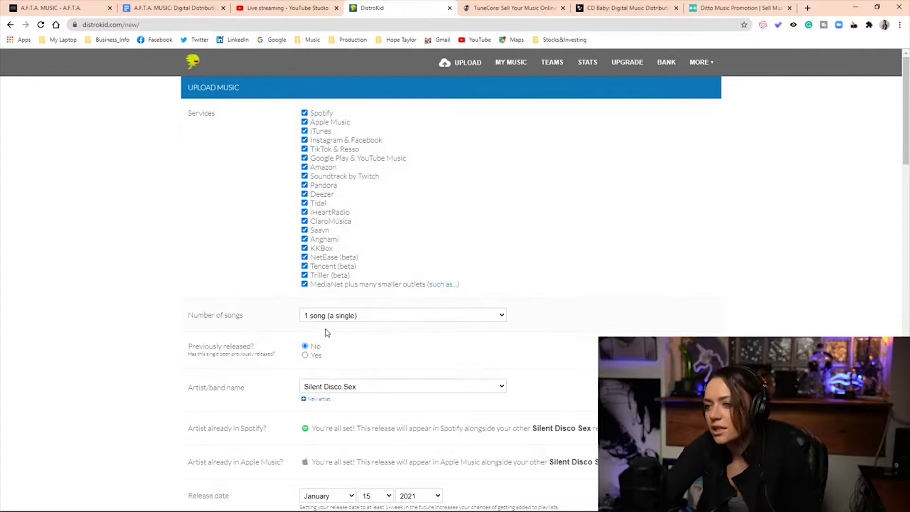
- Set the single's release date to February 14, 2021 and let people preorder it before the release date
scroll(325, 332, down, 2)
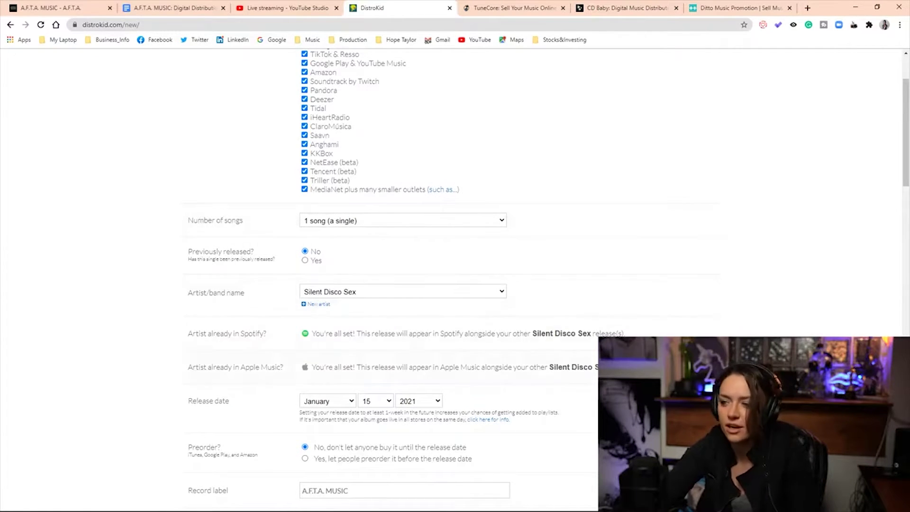
scroll(562, 245, down, 1)
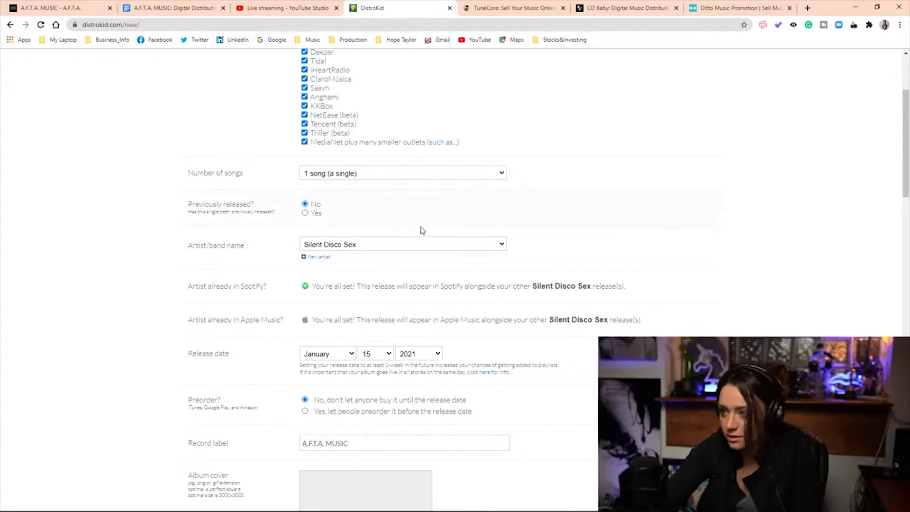
scroll(247, 254, down, 1)
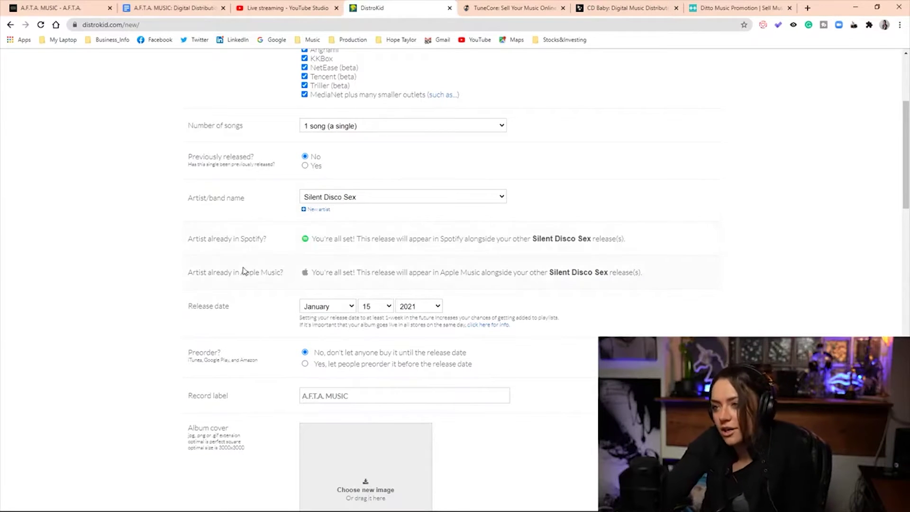
scroll(244, 271, down, 1)
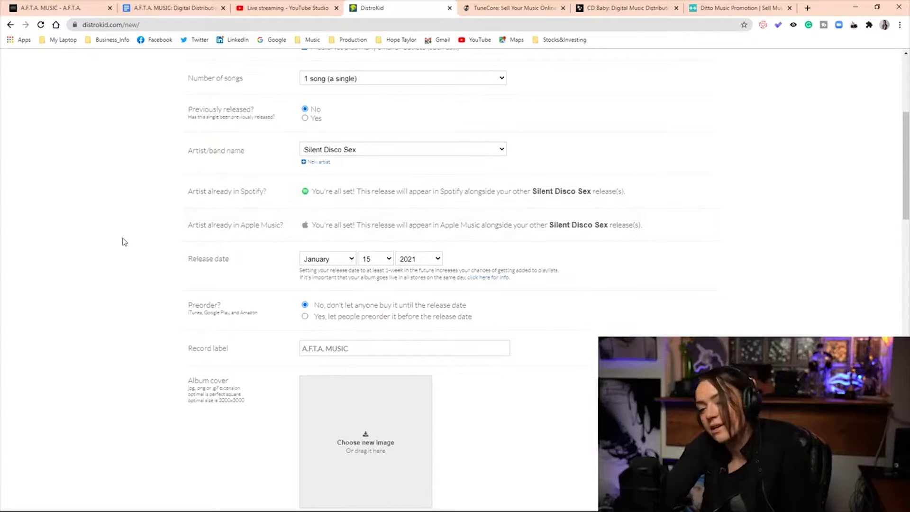
scroll(190, 262, down, 1)
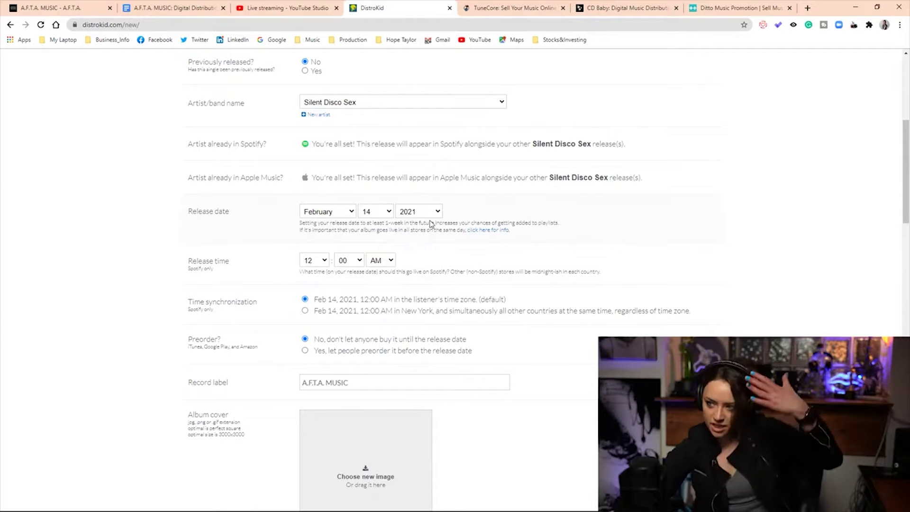
scroll(272, 323, down, 1)
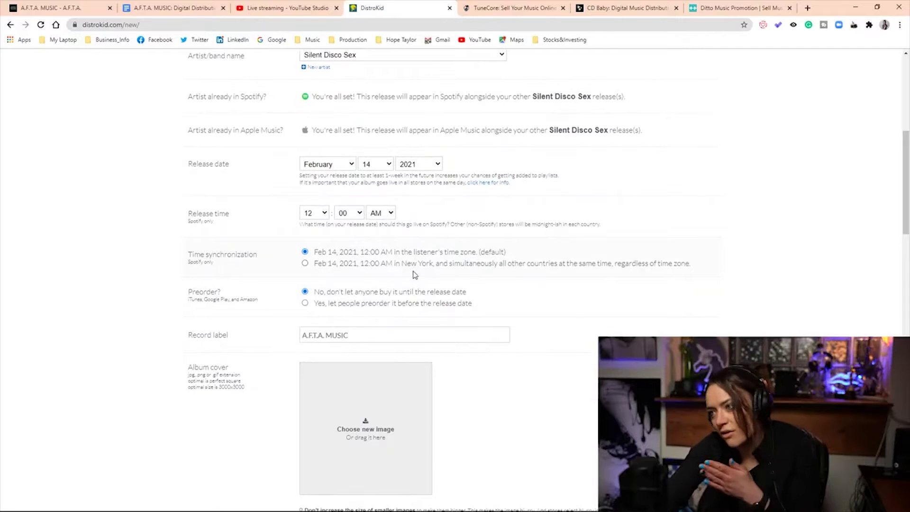
click(305, 304)
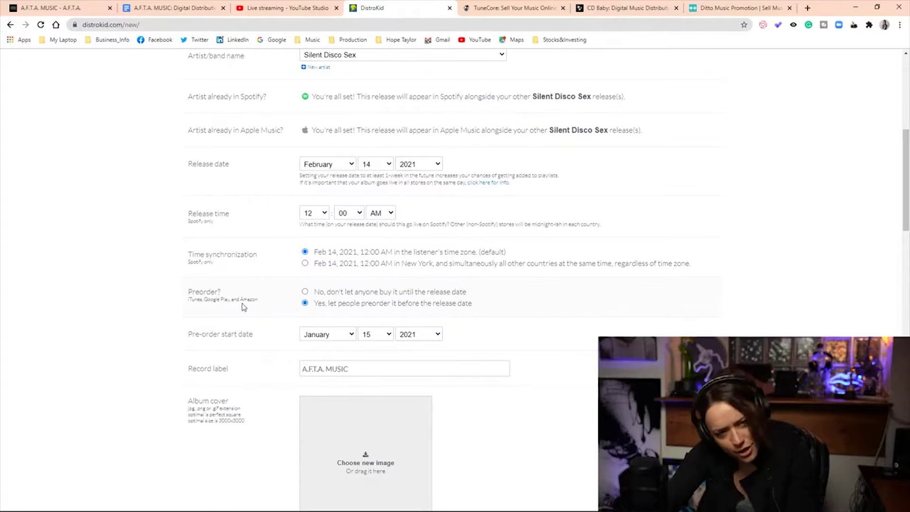
- Check the cover artwork requirements in the Google Docs checklist, and add the album cover image to the DistroKid upload form
scroll(242, 306, down, 1)
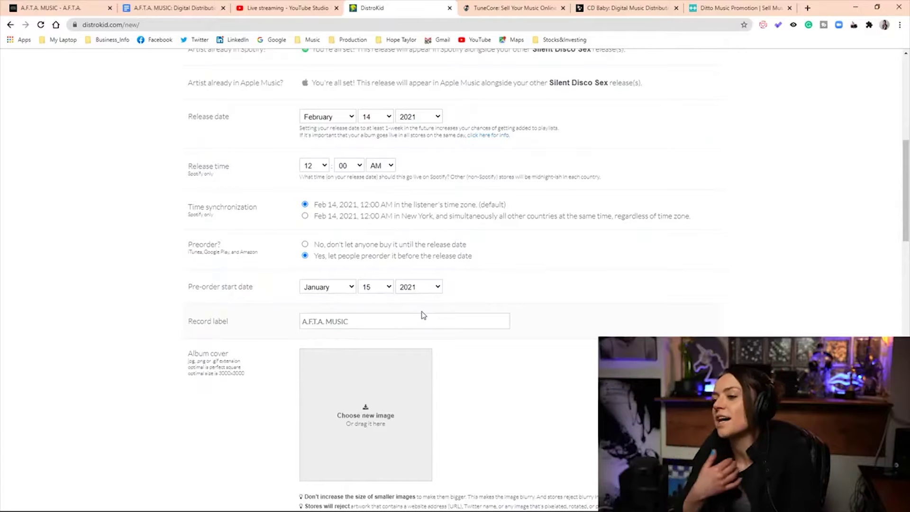
scroll(237, 346, down, 1)
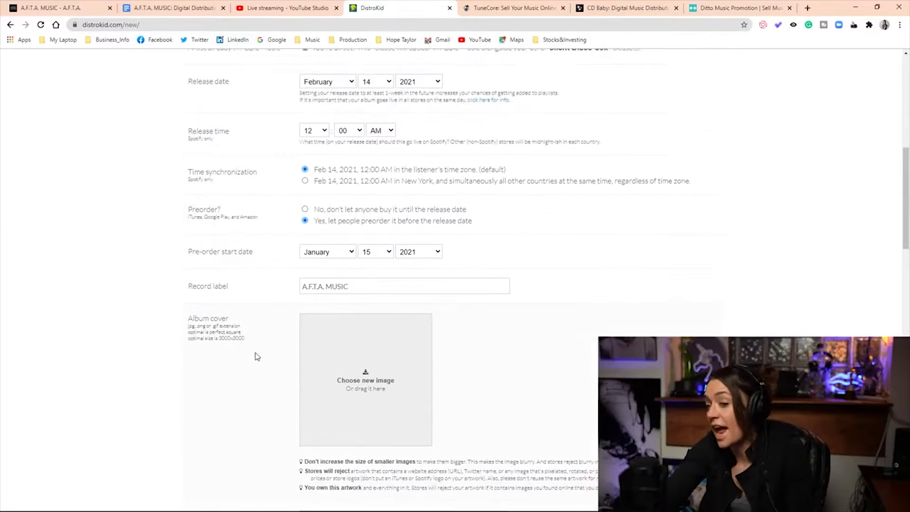
scroll(256, 357, down, 2)
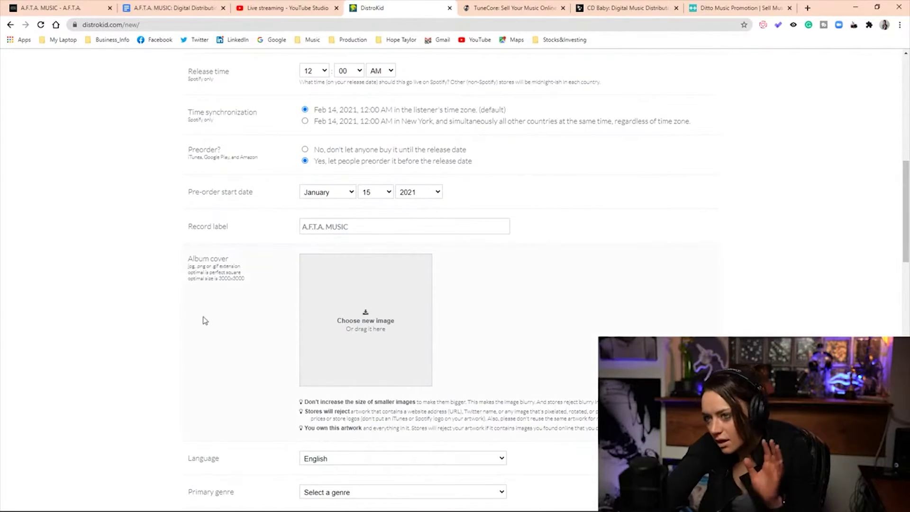
key(ctrl+2)
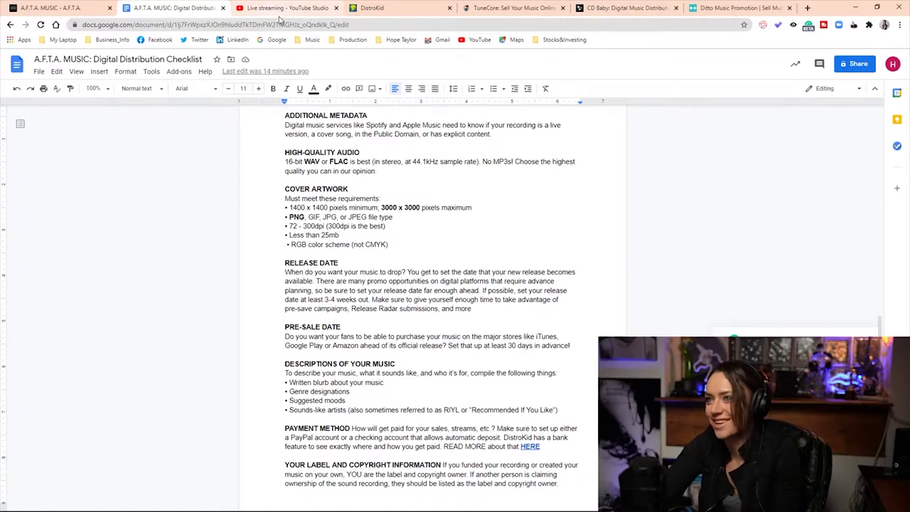
click(370, 8)
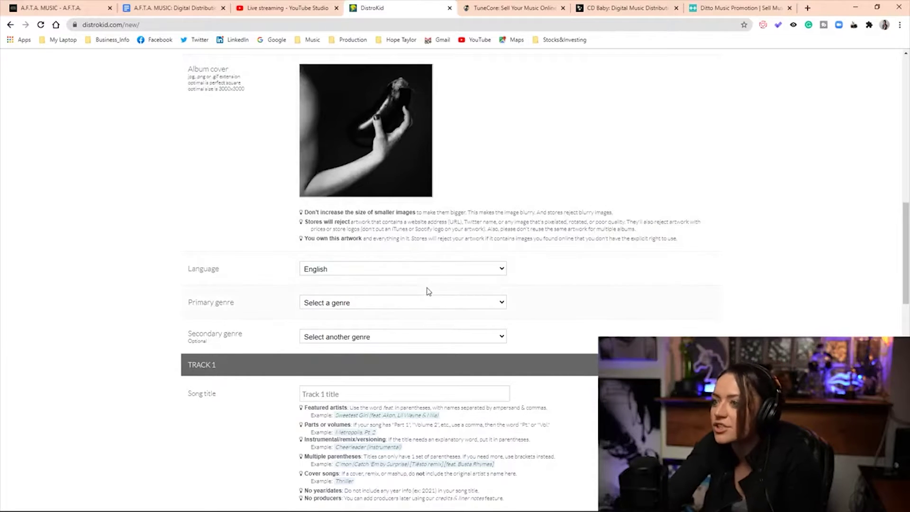
- Set the release's primary genre to Electronic and its secondary genre to Alternative
click(426, 302)
click(360, 422)
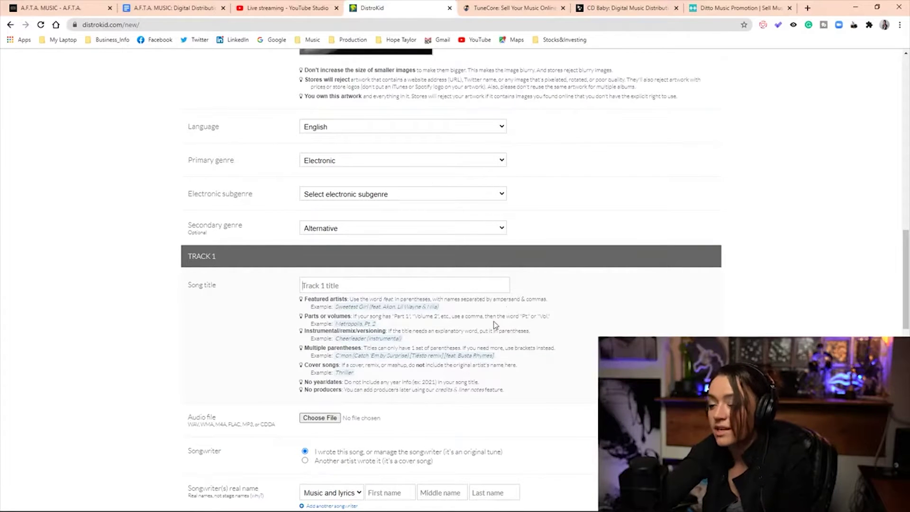
- Title track 1 "I Hope Your Dick Falls Off" and attach the song's WAV audio file
text(I)
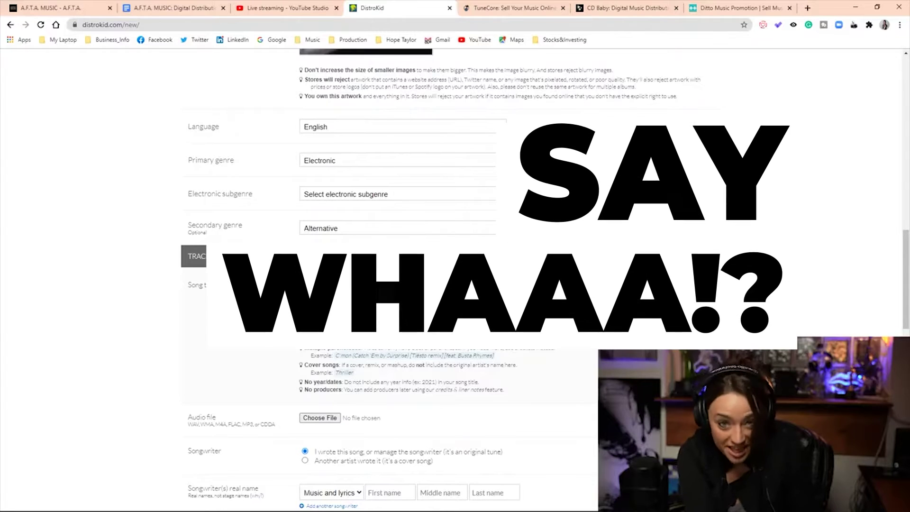
text( H)
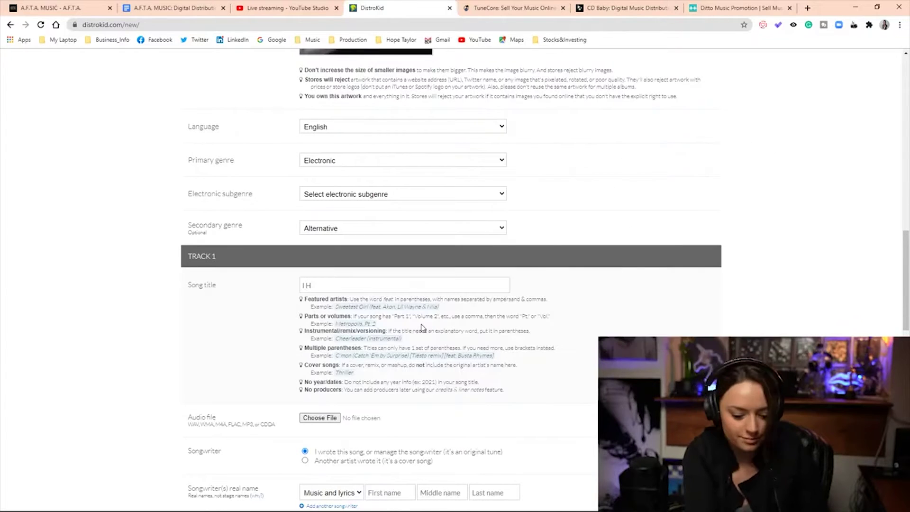
text(ope Your Dick Falls Off)
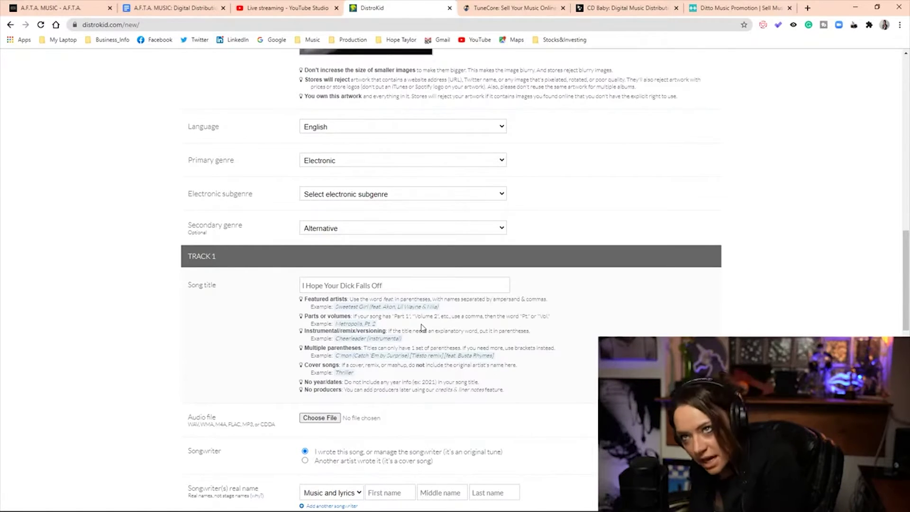
scroll(194, 307, down, 3)
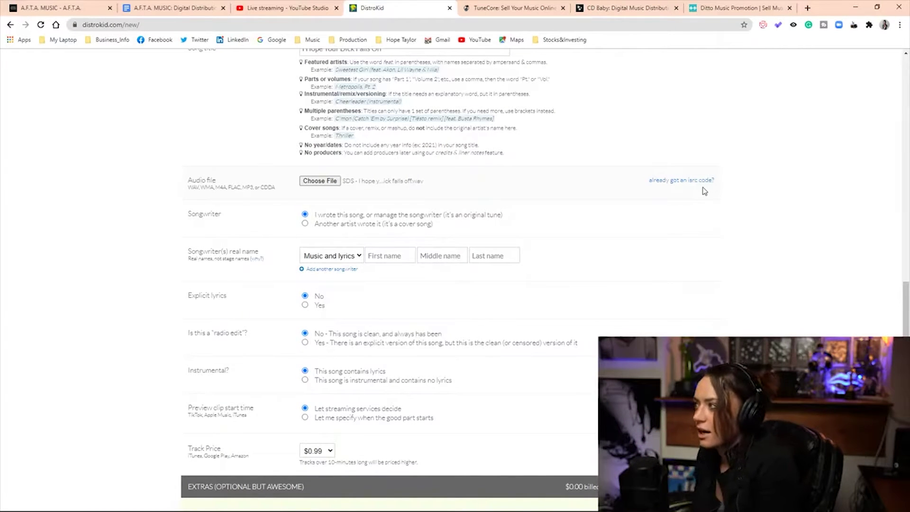
- Check the Google Docs distribution checklist for its notes on ISRC codes, and return to the DistroKid upload form
click(189, 9)
scroll(370, 356, down, 20)
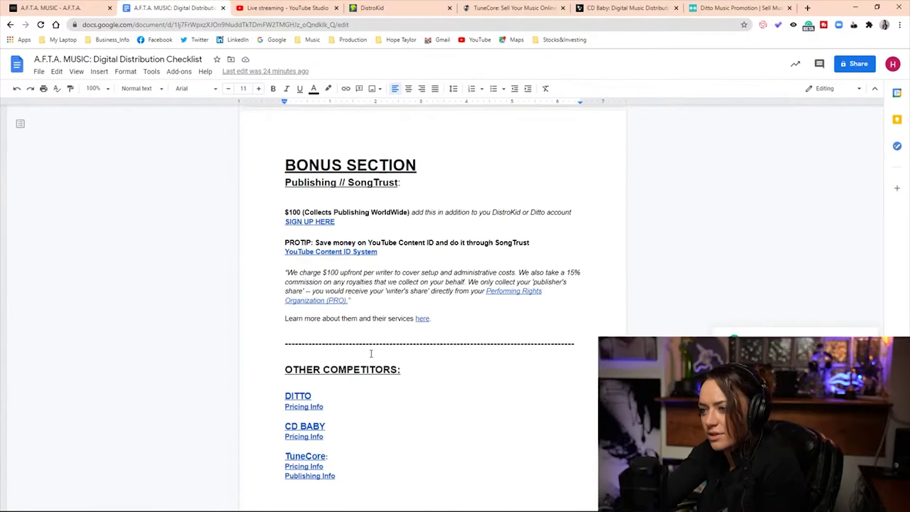
scroll(372, 343, up, 15)
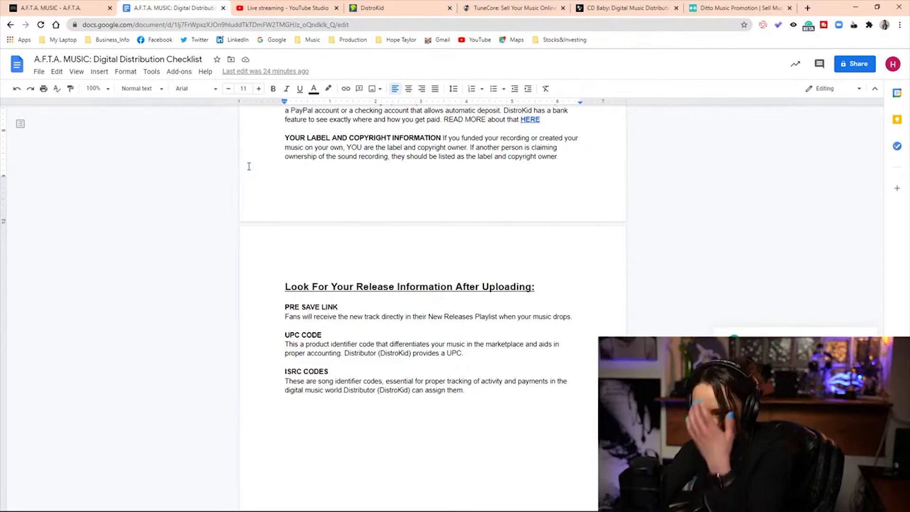
key(ctrl+4)
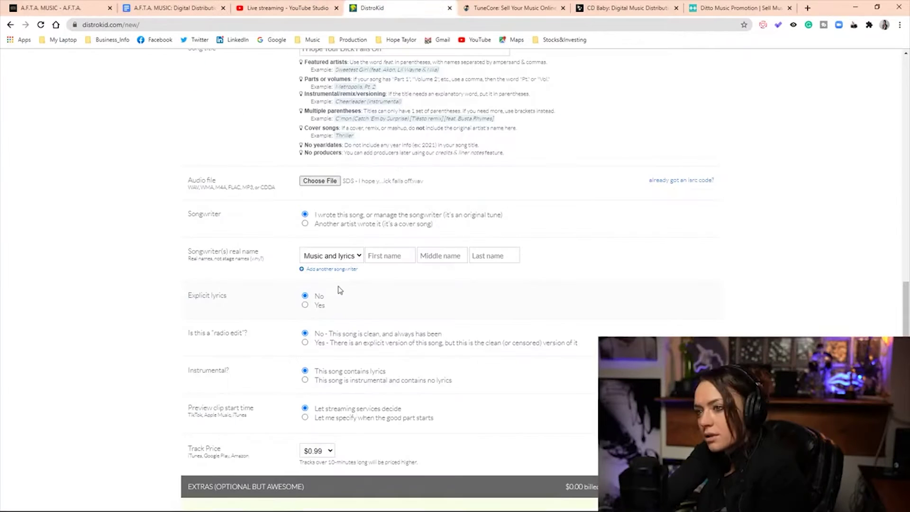
- Enter the real names of two songwriters for track 1, crediting both with music and lyrics
click(373, 258)
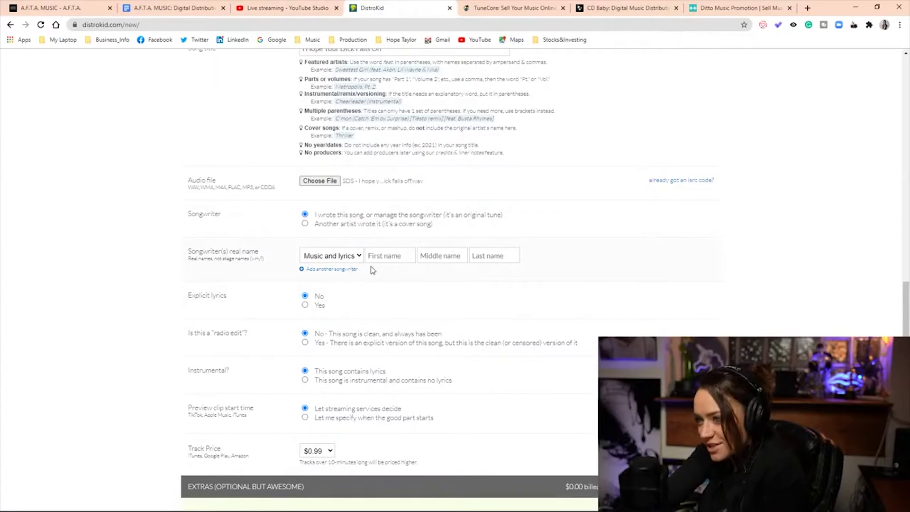
click(373, 272)
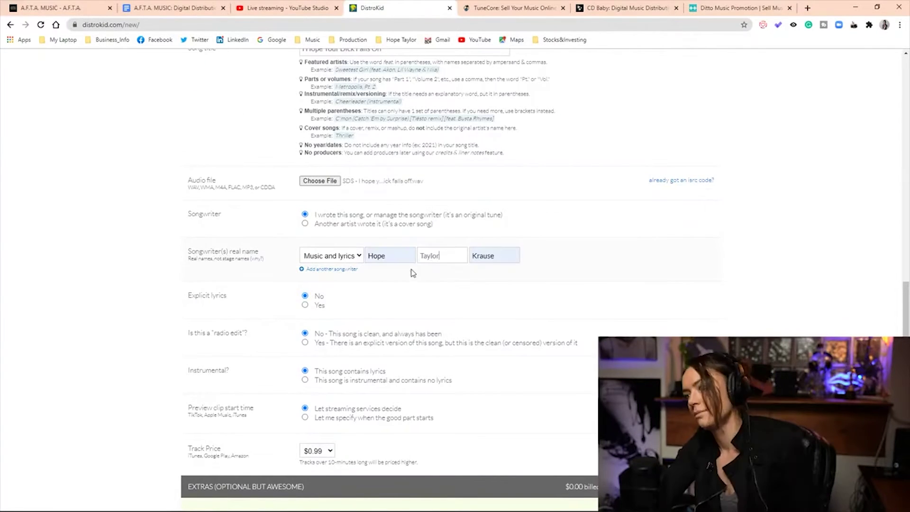
click(355, 270)
click(378, 271)
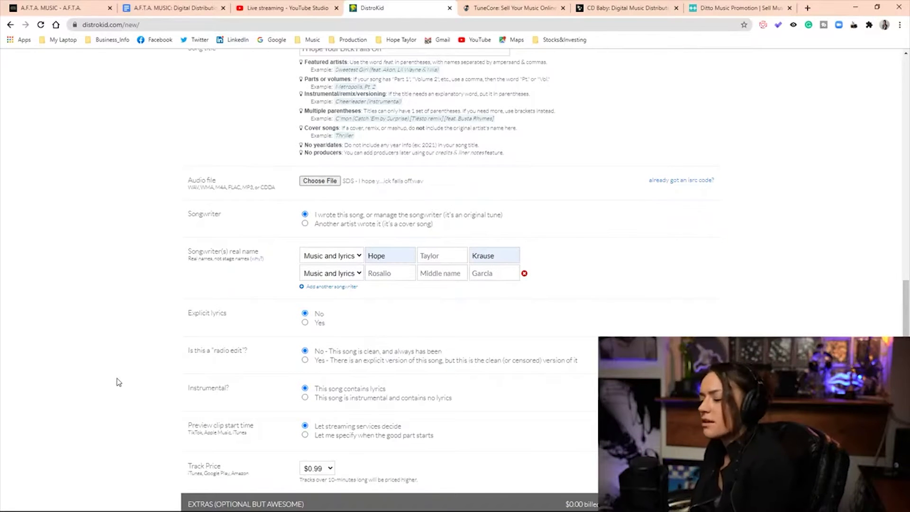
- Add the Shazam & iPhone Siri extra at $0.99/yr to the single
scroll(116, 379, down, 2)
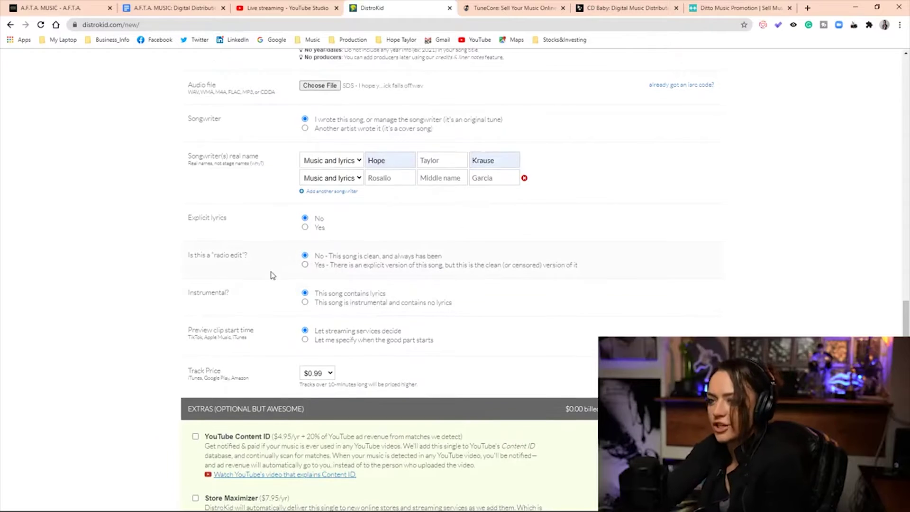
scroll(273, 275, down, 2)
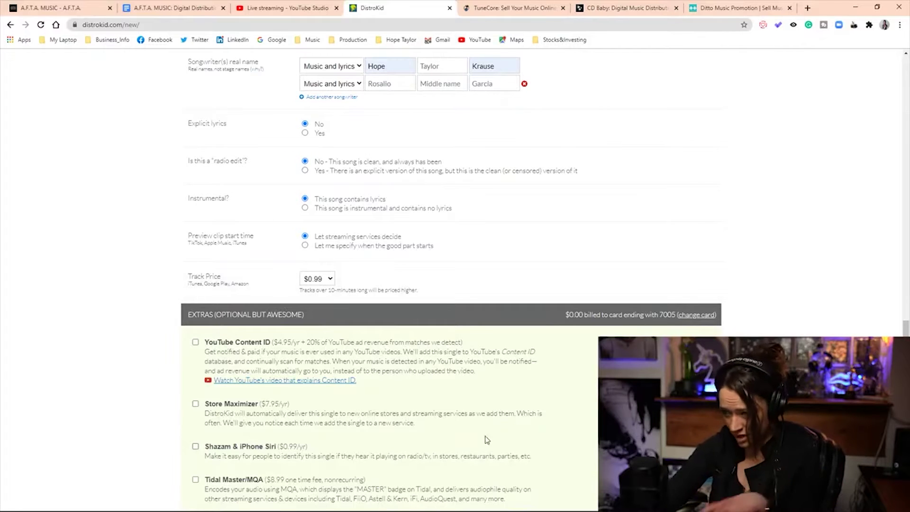
scroll(248, 251, down, 2)
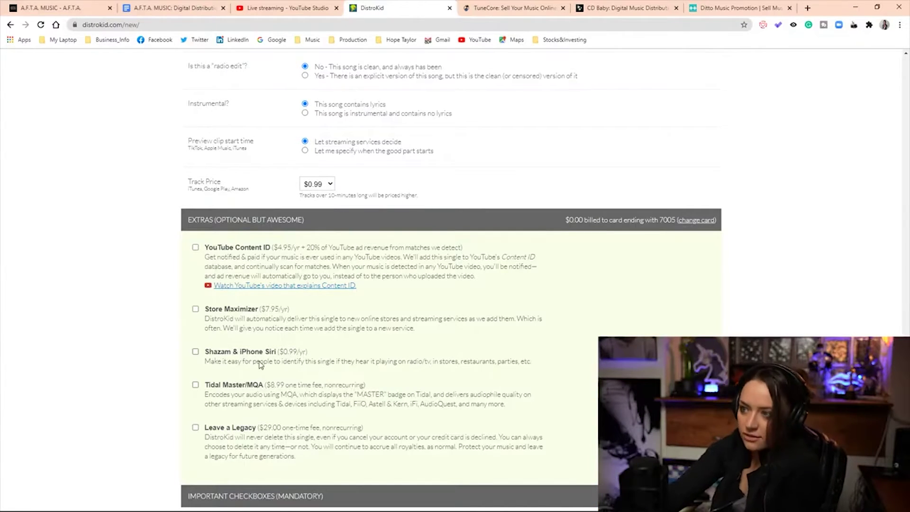
click(195, 352)
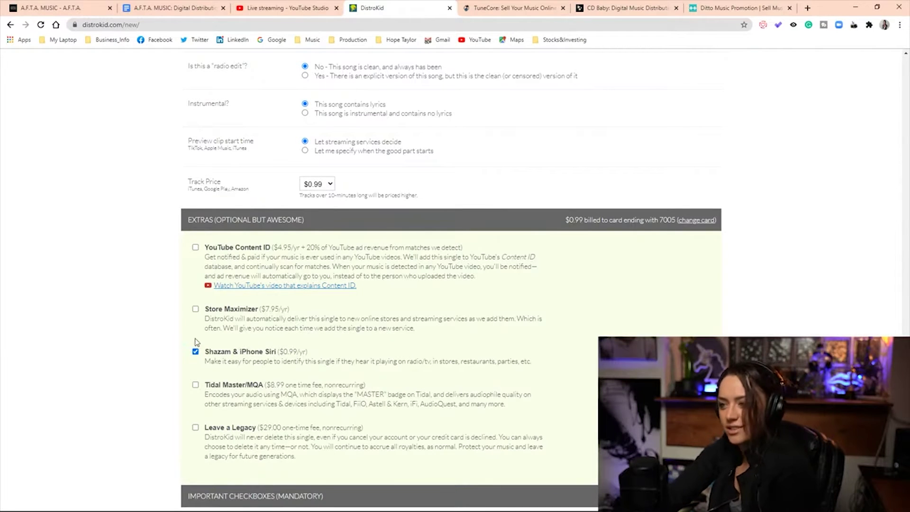
- Examine the remaining optional extras and the mandatory statements at the end of the upload form
scroll(379, 372, down, 2)
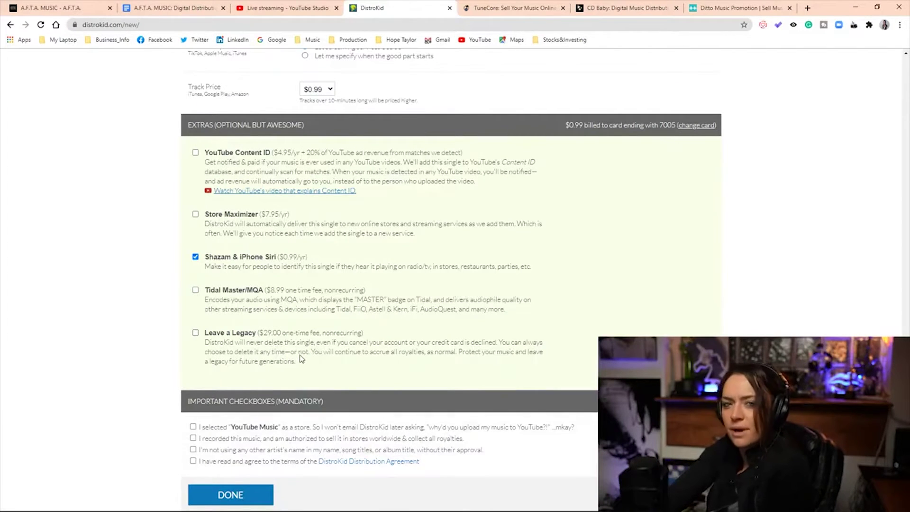
scroll(325, 358, down, 2)
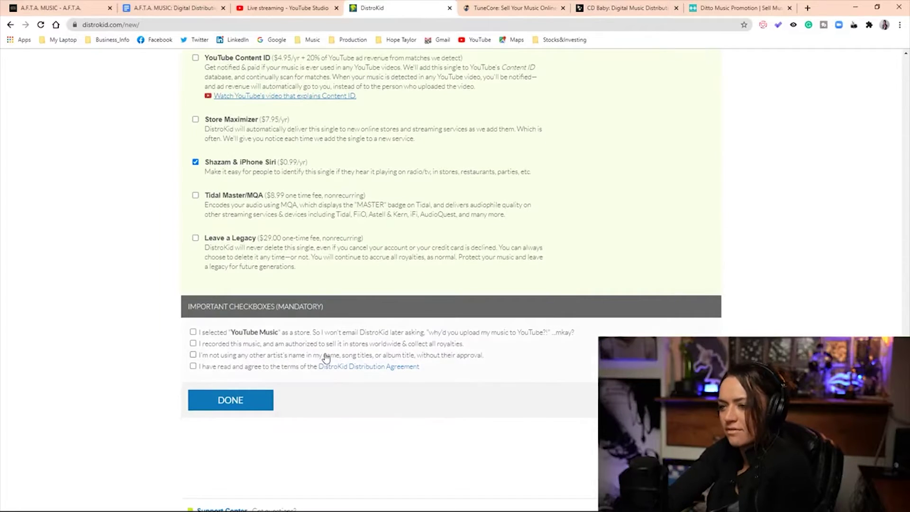
scroll(247, 176, up, 4)
scroll(248, 176, down, 2)
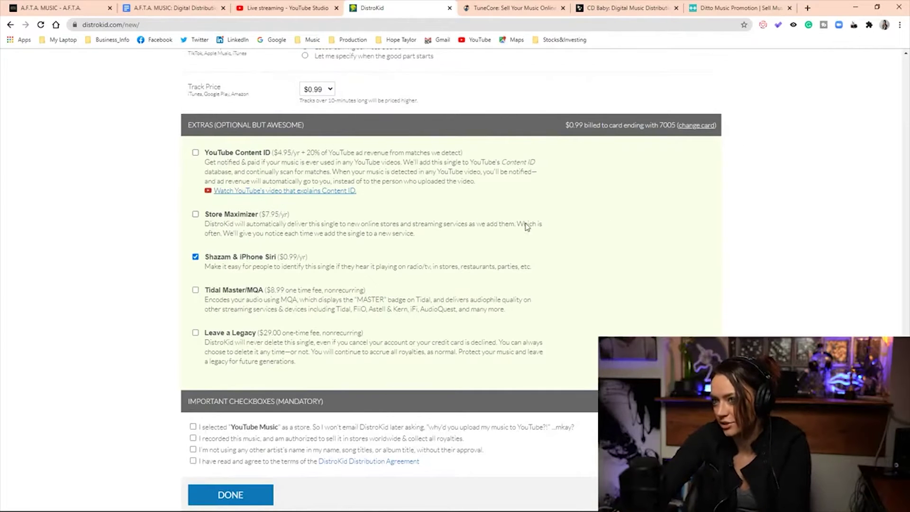
scroll(526, 227, down, 4)
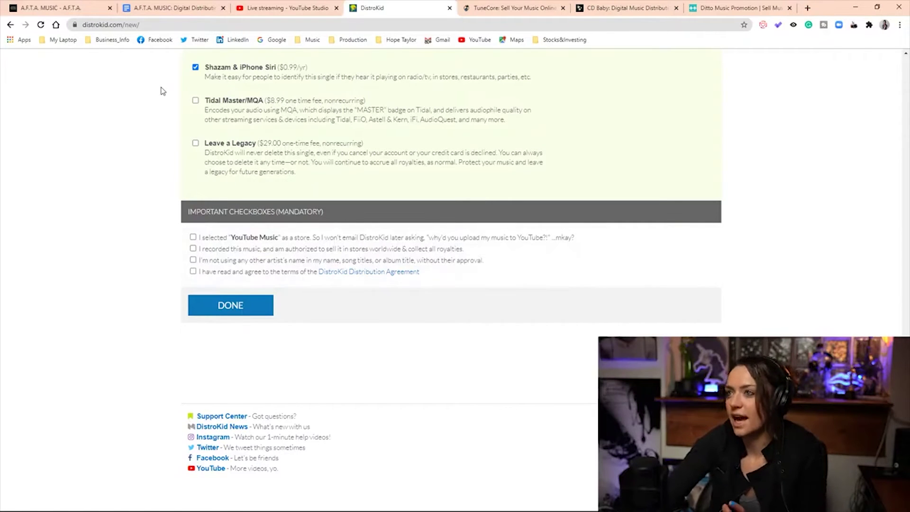
- View the Silent Disco Sex channel's playlists on YouTube, including its albums and singles
click(264, 8)
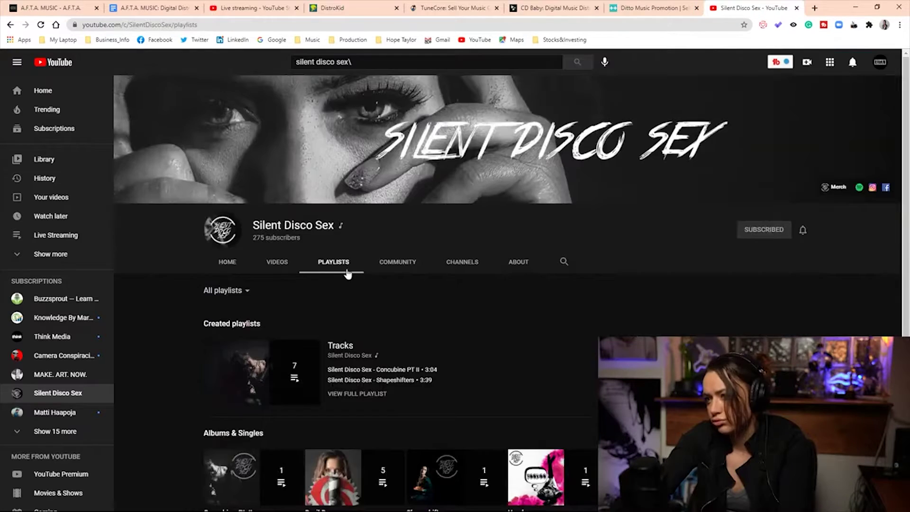
scroll(338, 280, down, 4)
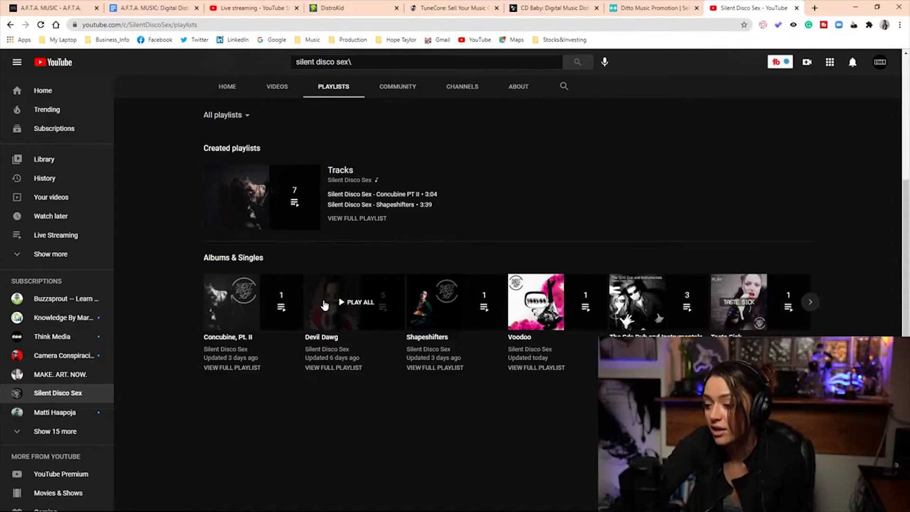
- Return to the DistroKid upload form and check that Google Play & YouTube Music is among the selected services
click(334, 10)
scroll(325, 167, up, 15)
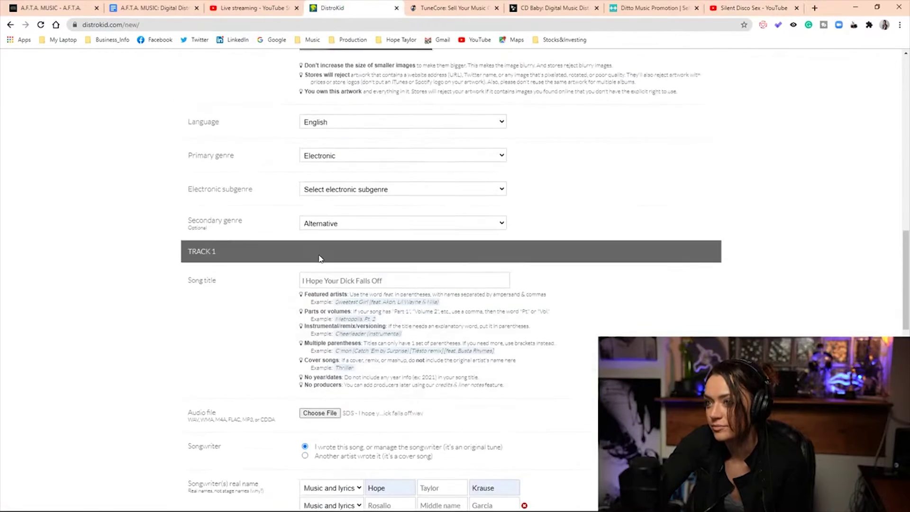
scroll(319, 253, up, 10)
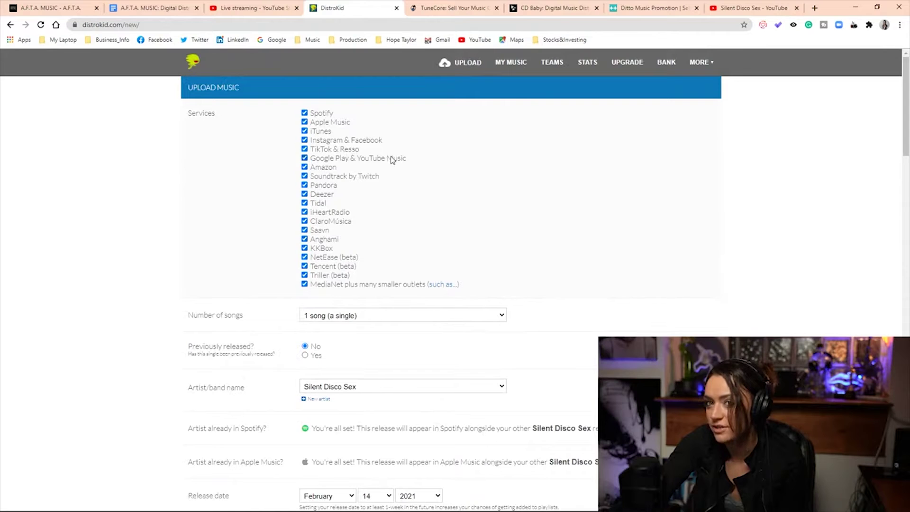
scroll(295, 139, down, 20)
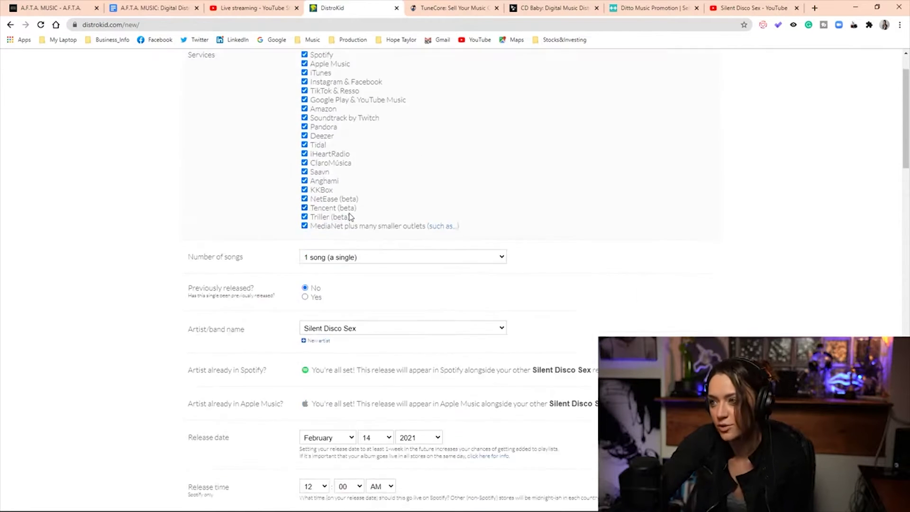
scroll(347, 277, down, 5)
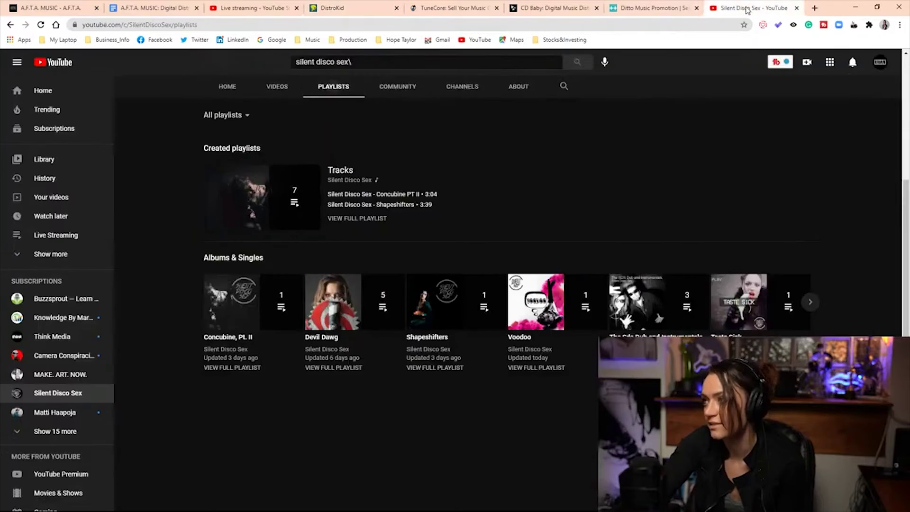
- Play the Devil Dawg album from the Silent Disco Sex YouTube channel, examine the first song's page, and pause playback
click(749, 8)
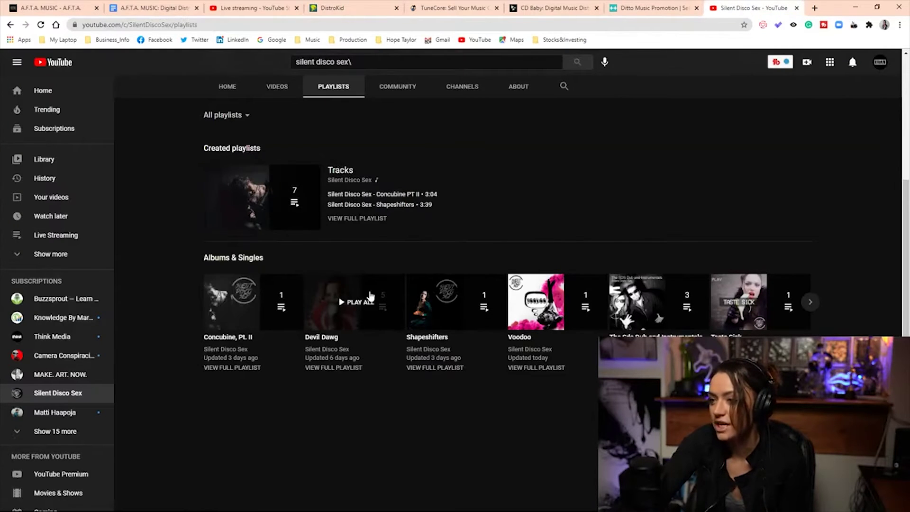
click(355, 304)
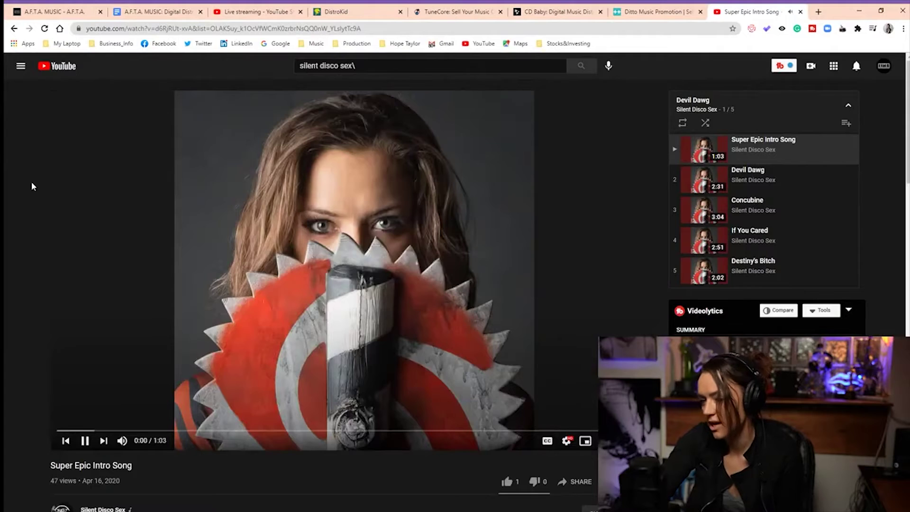
scroll(274, 250, down, 5)
scroll(330, 249, up, 5)
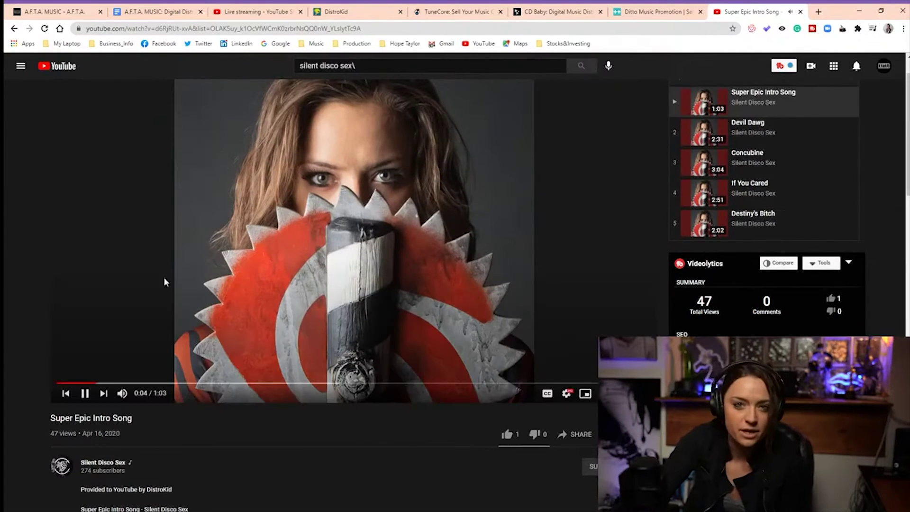
click(88, 394)
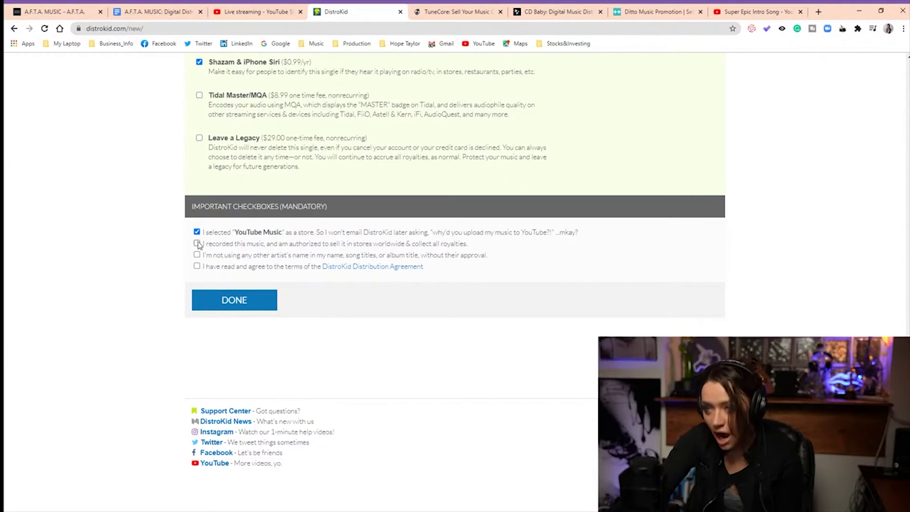
- Agree to all four mandatory statements in the DistroKid form and try to submit the release
click(203, 235)
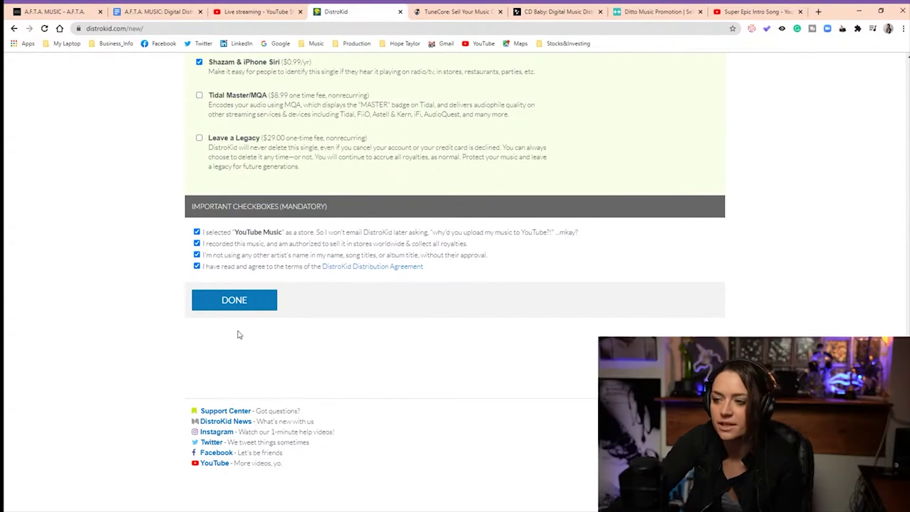
click(236, 306)
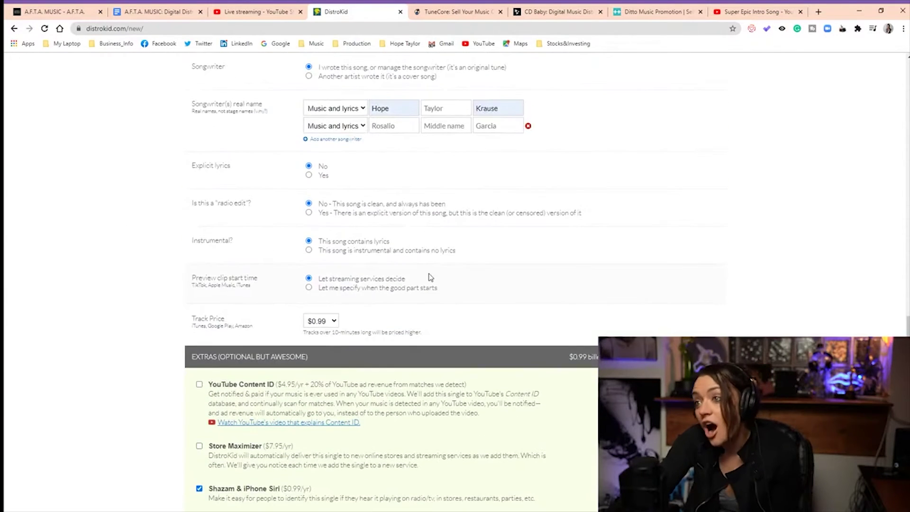
- Review the upload form from the services list down to the track details, and set the electronic subgenre to Electronica / Downtempo
scroll(430, 277, up, 14)
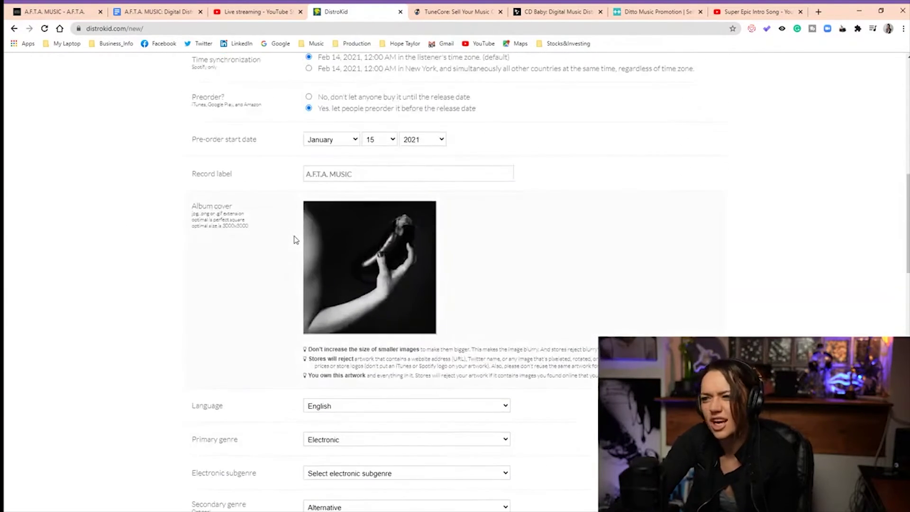
scroll(294, 240, up, 11)
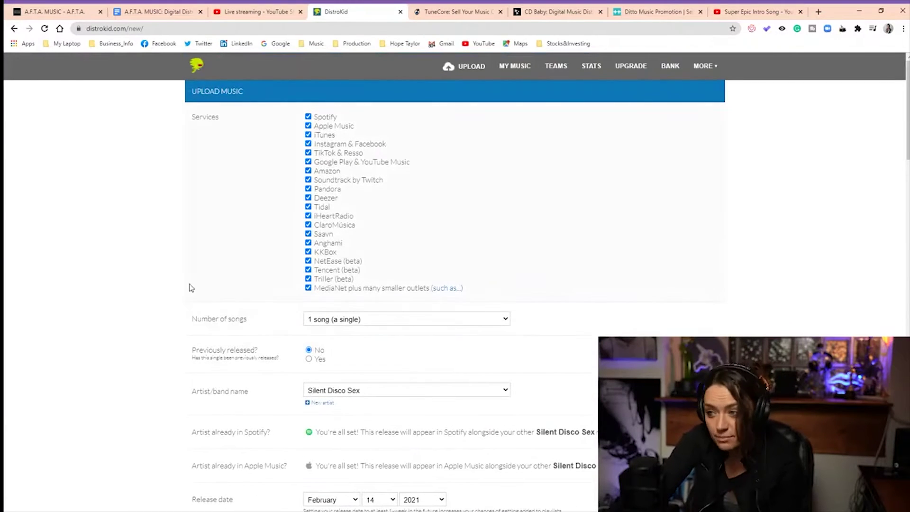
scroll(439, 327, down, 2)
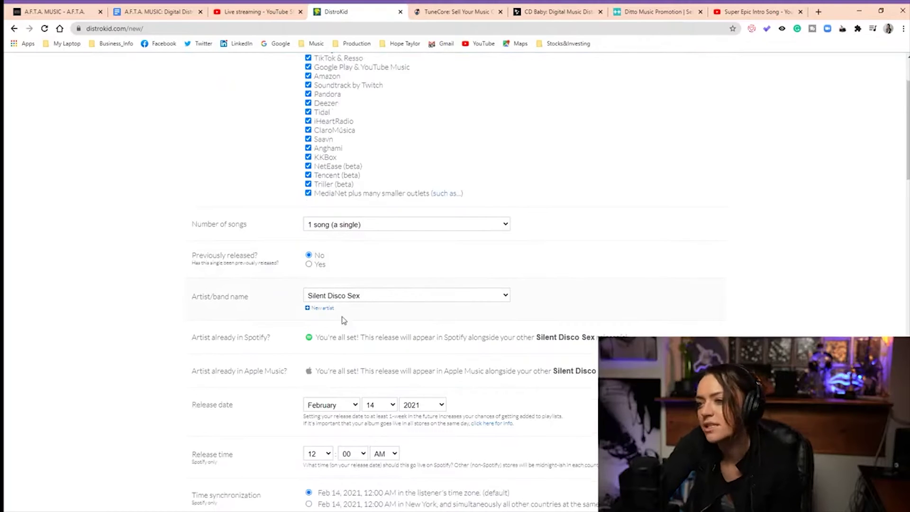
scroll(339, 329, down, 2)
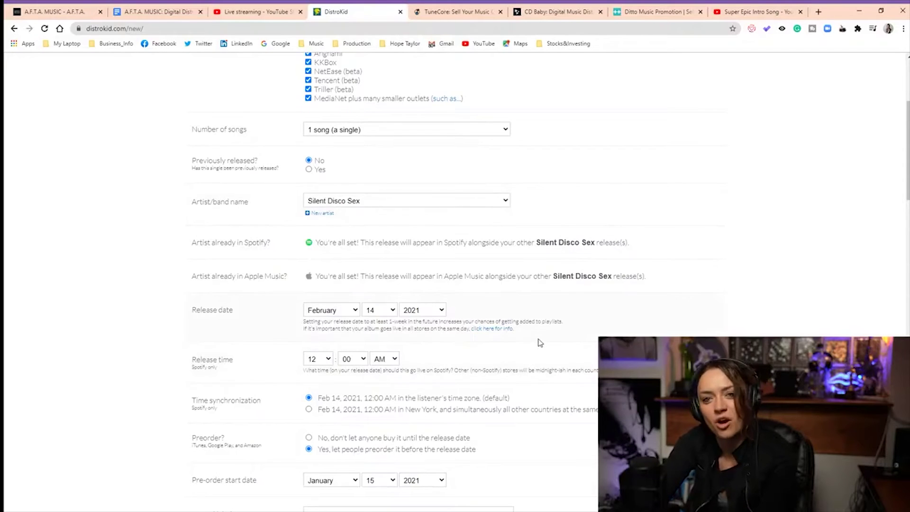
scroll(198, 353, down, 2)
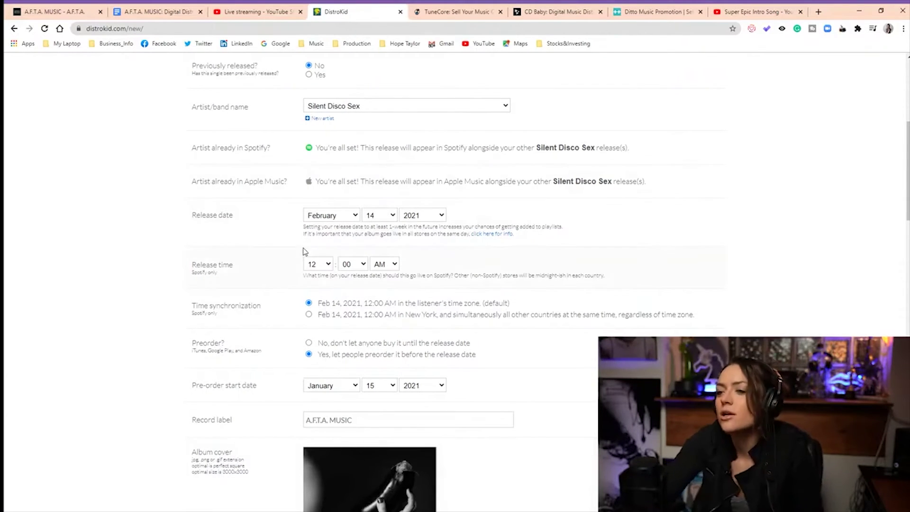
scroll(257, 321, down, 2)
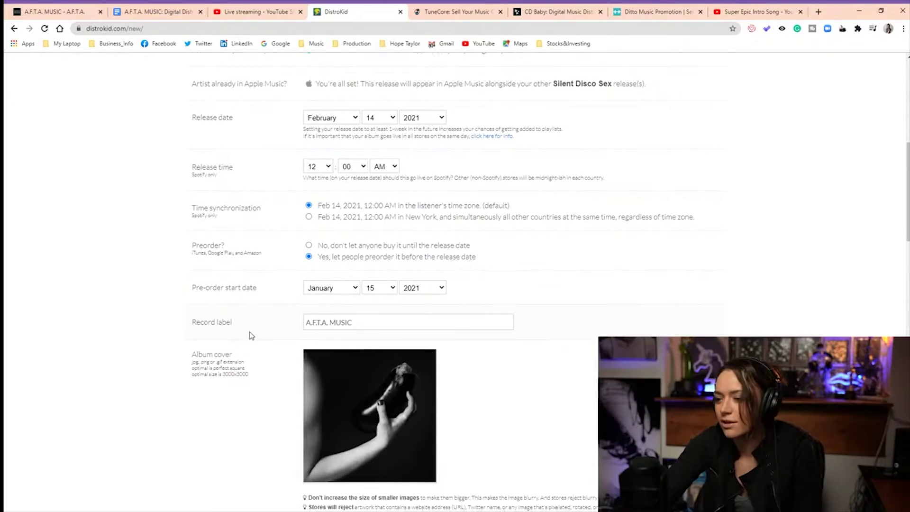
scroll(251, 336, down, 2)
scroll(176, 302, down, 2)
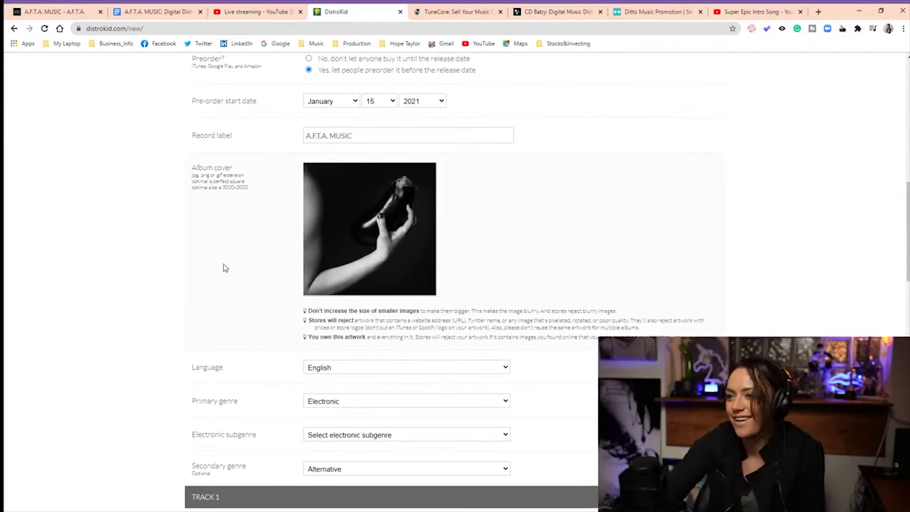
scroll(224, 269, down, 4)
scroll(227, 268, down, 2)
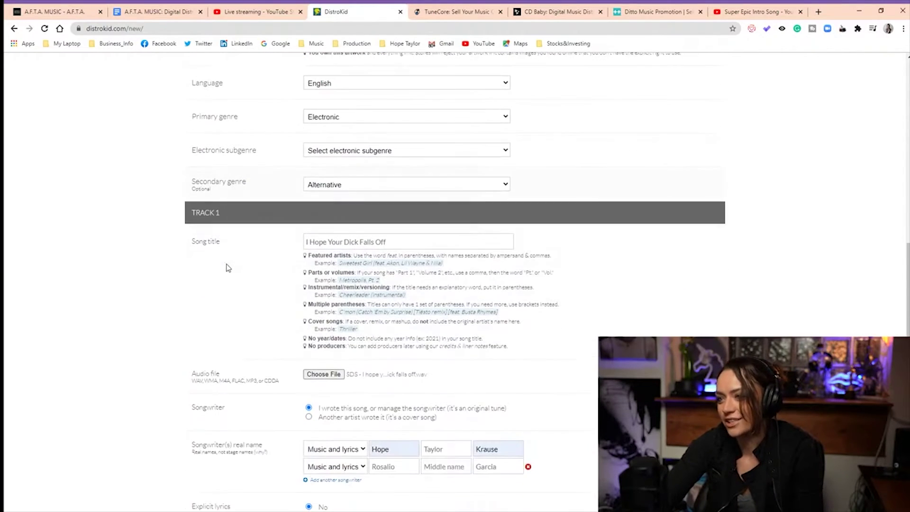
scroll(238, 257, down, 1)
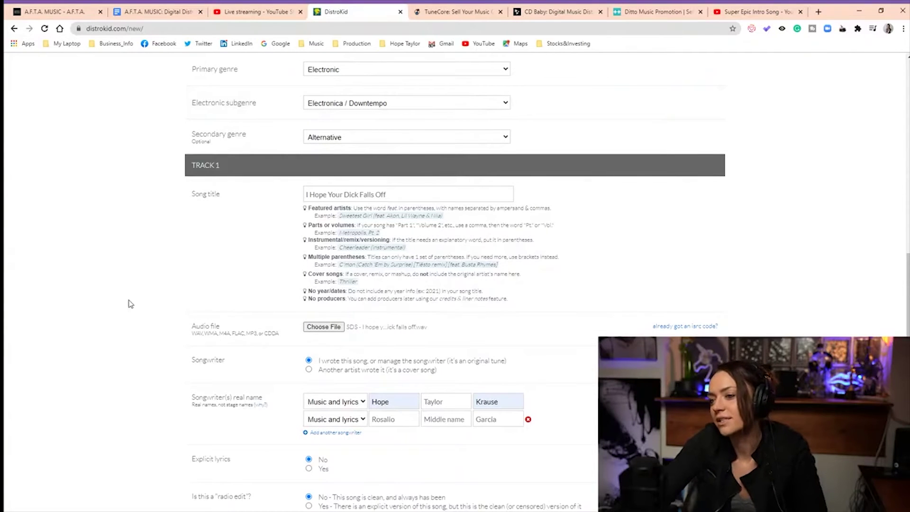
- Review the track details, track price and optional extras in the upload form, and submit the release
scroll(539, 315, down, 2)
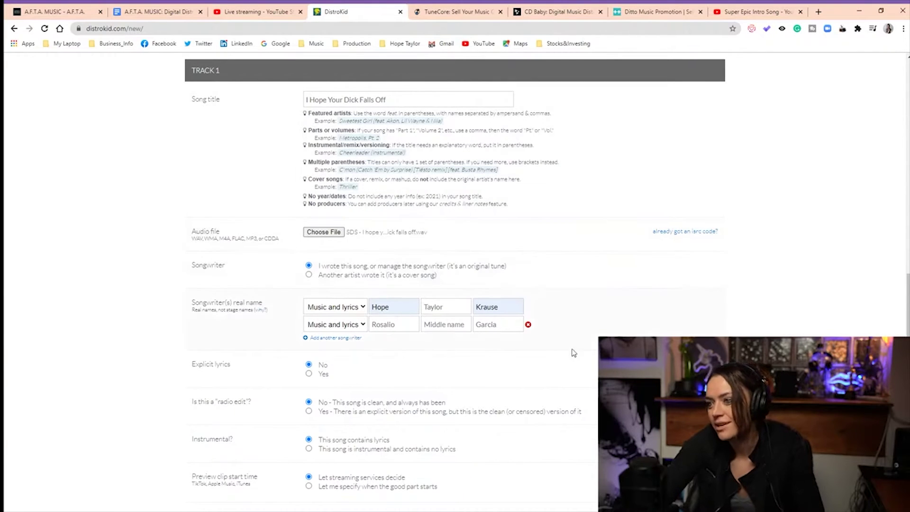
scroll(480, 422, down, 2)
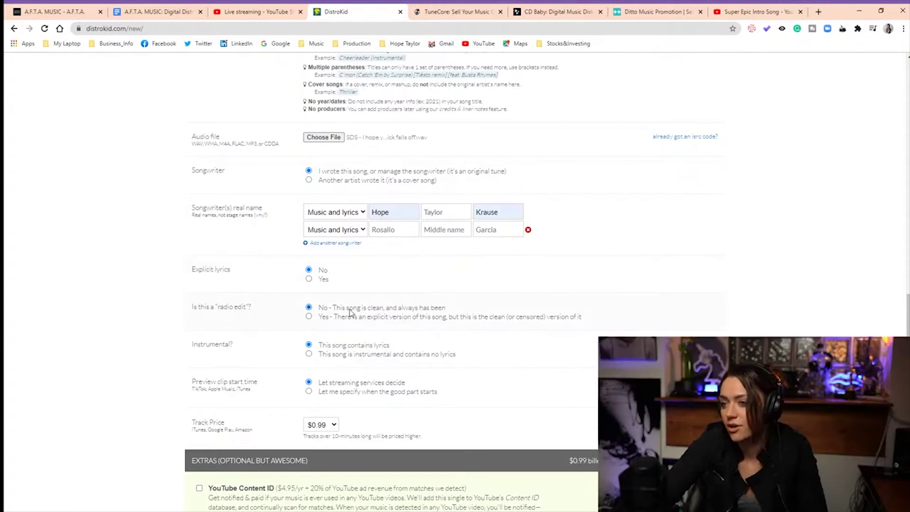
scroll(350, 313, down, 4)
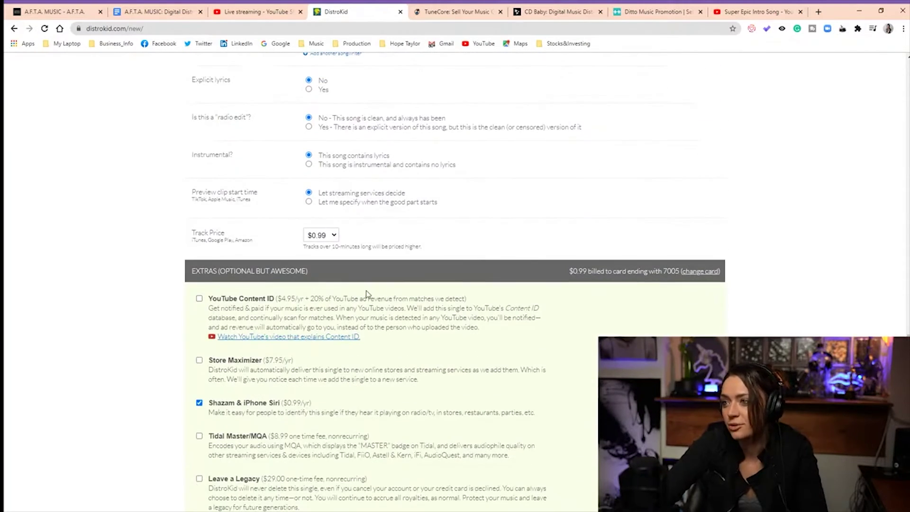
scroll(366, 293, down, 7)
click(251, 300)
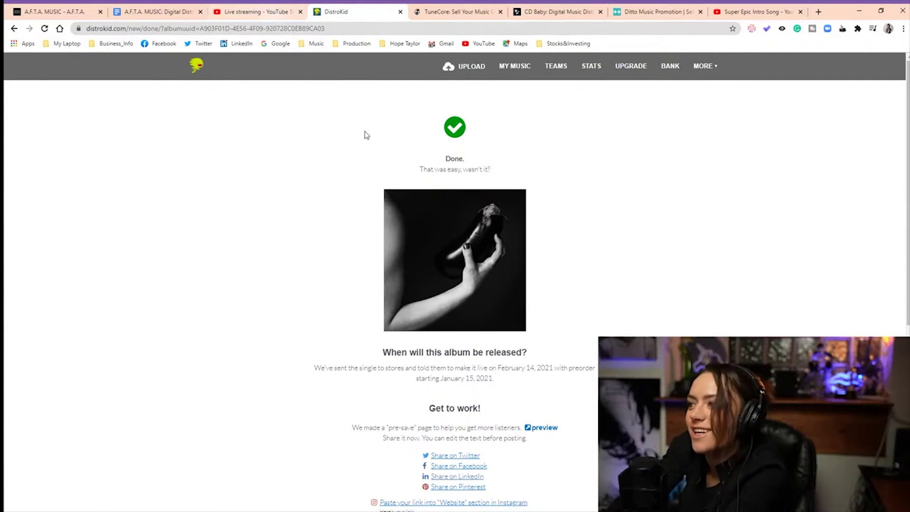
- Review the release date and sharing options on the upload confirmation page, preview the pre-save page, and return to the confirmation
scroll(329, 201, down, 3)
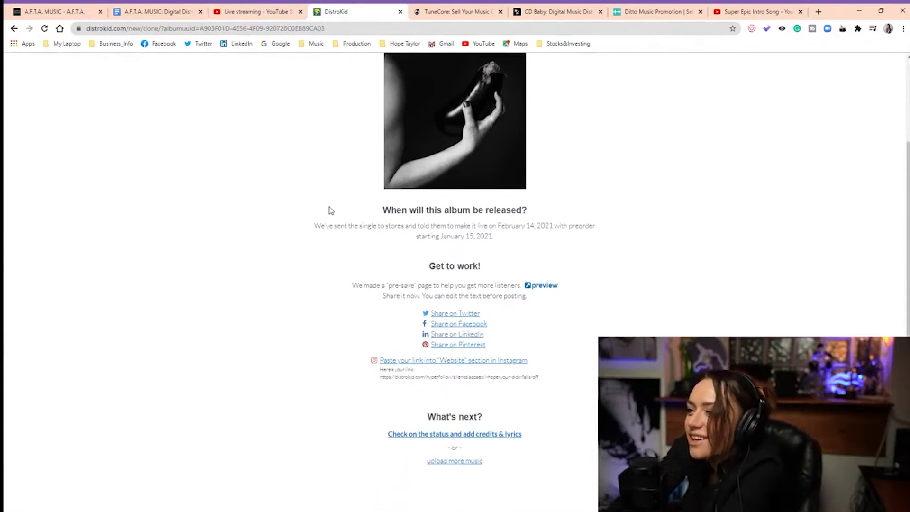
scroll(331, 211, down, 1)
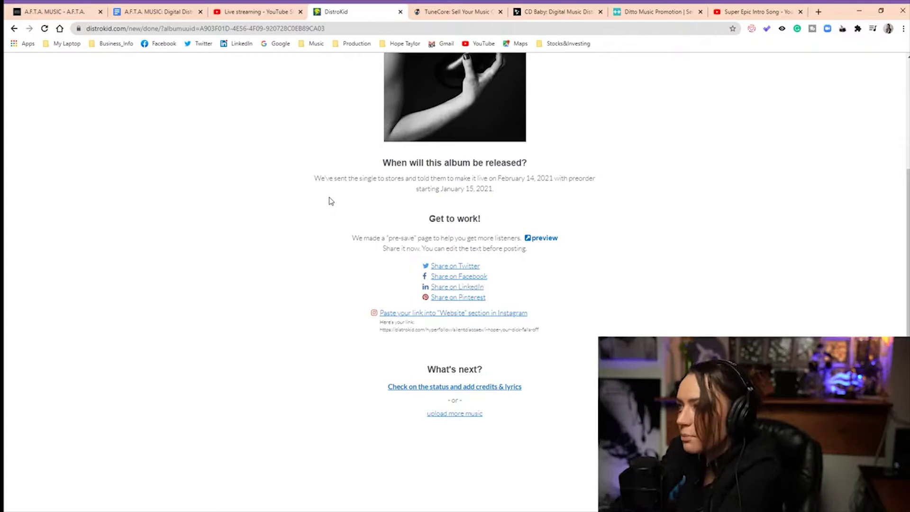
scroll(331, 201, up, 1)
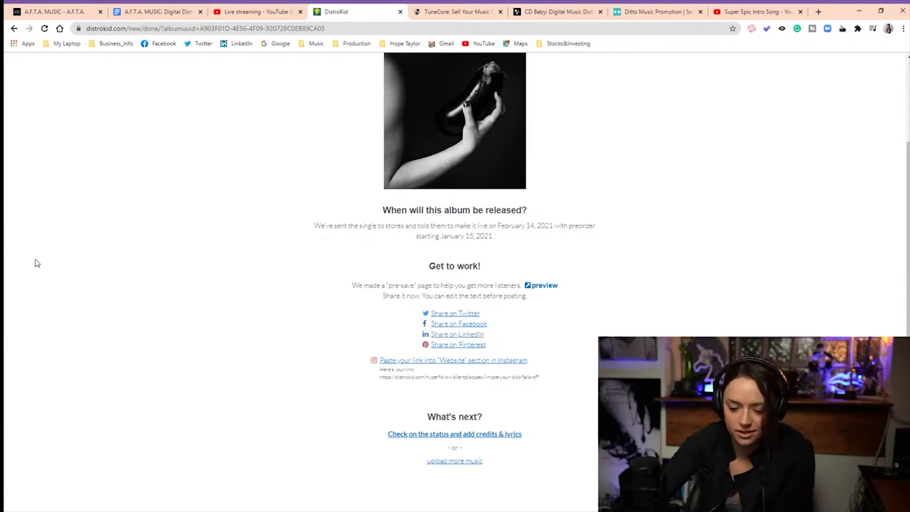
click(548, 285)
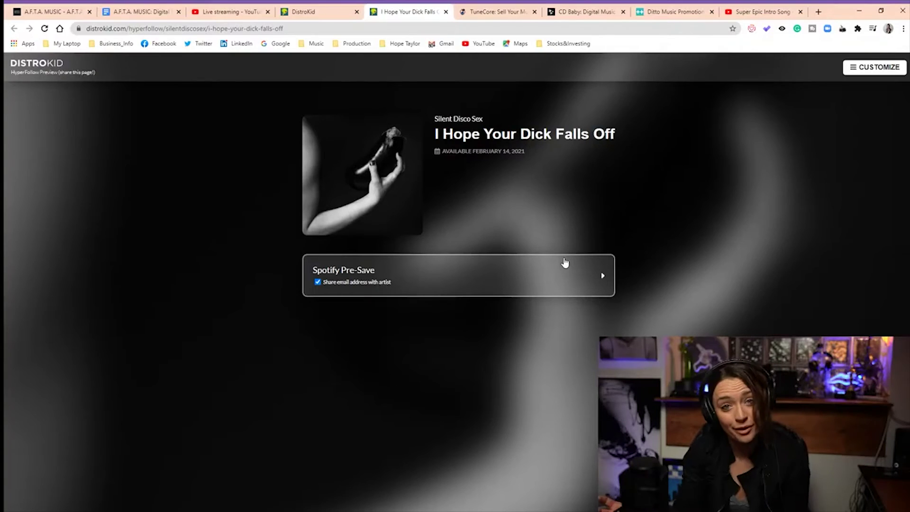
key(ctrl+shift+Tab)
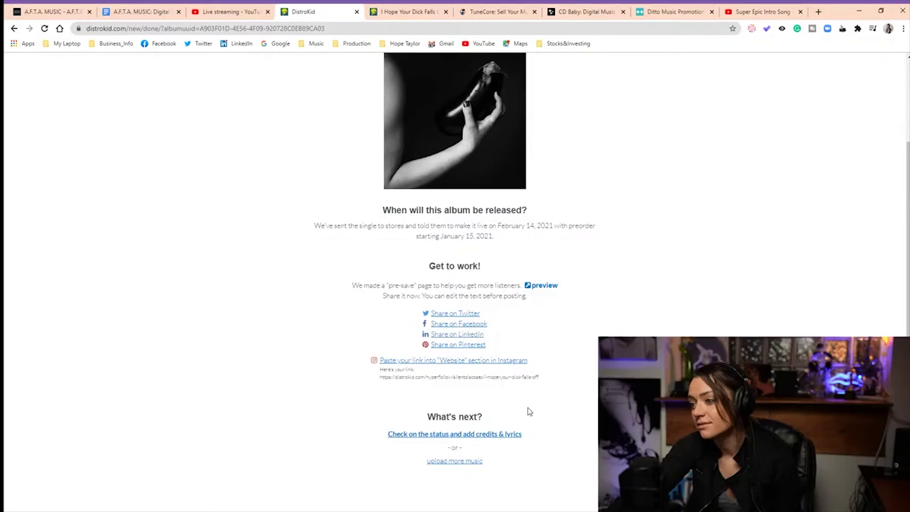
- Go to the single's status and credits page, review its details, and open its team for editing
click(421, 435)
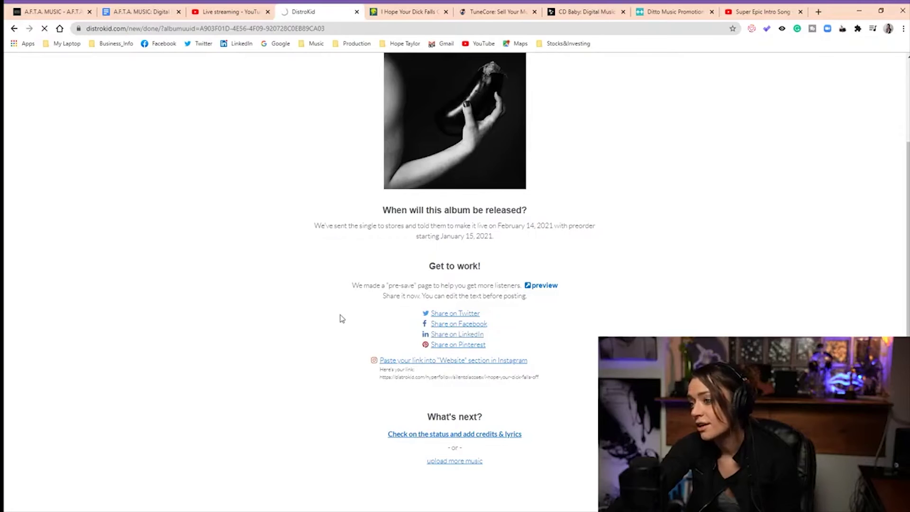
scroll(559, 260, down, 7)
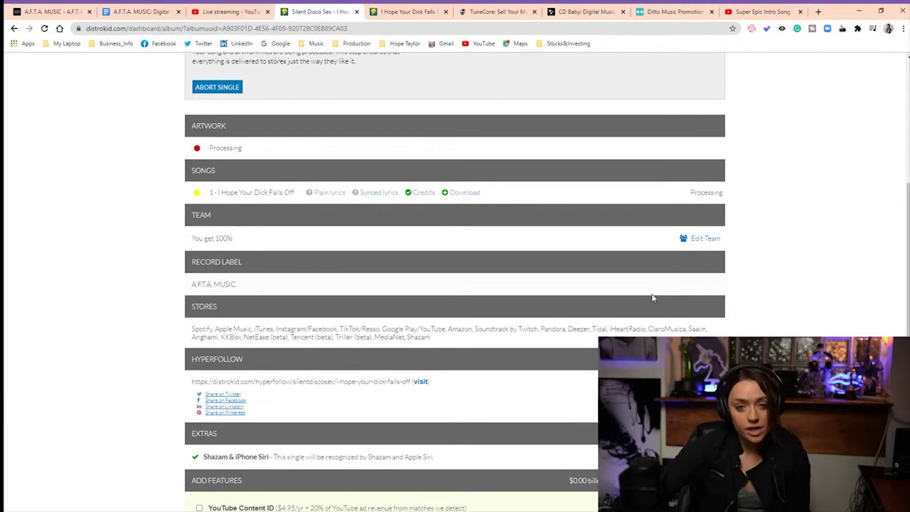
click(712, 240)
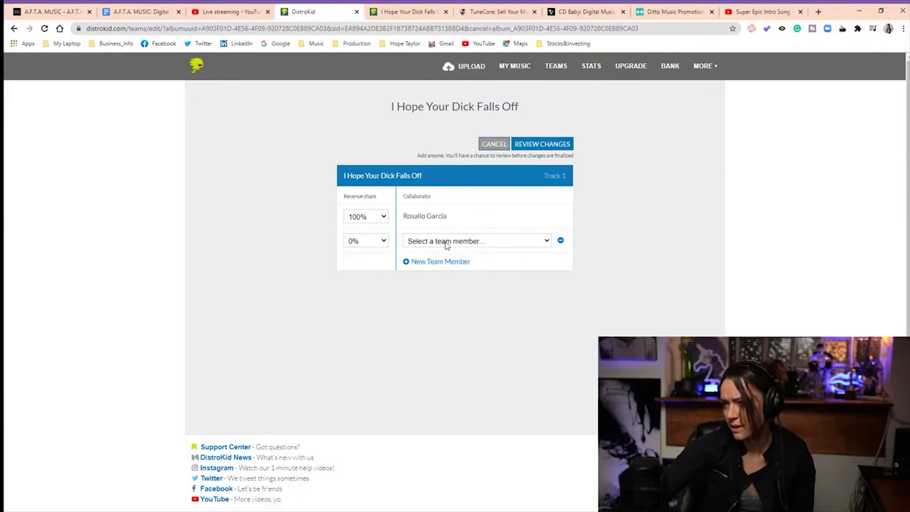
- Add the collaborator's e-mail to the track's team, split the revenue 50% each, save the team, and return to the releases dashboard
click(463, 267)
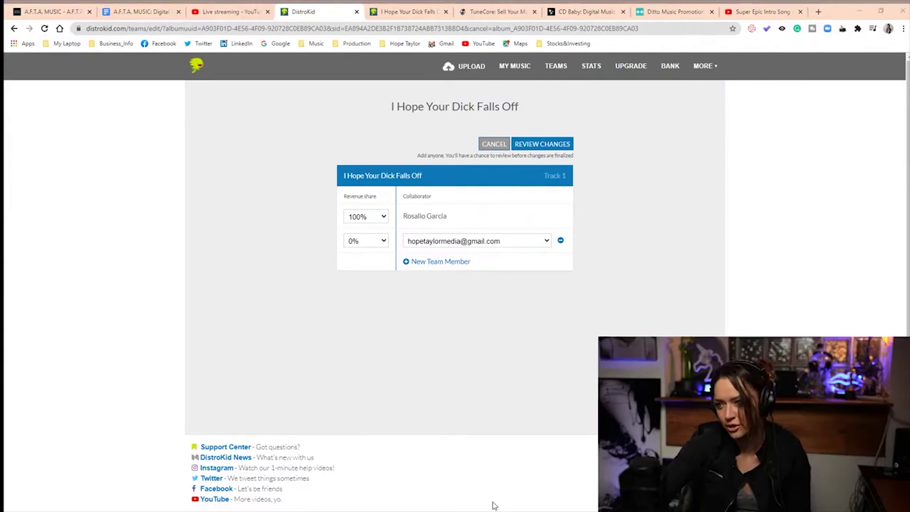
click(331, 195)
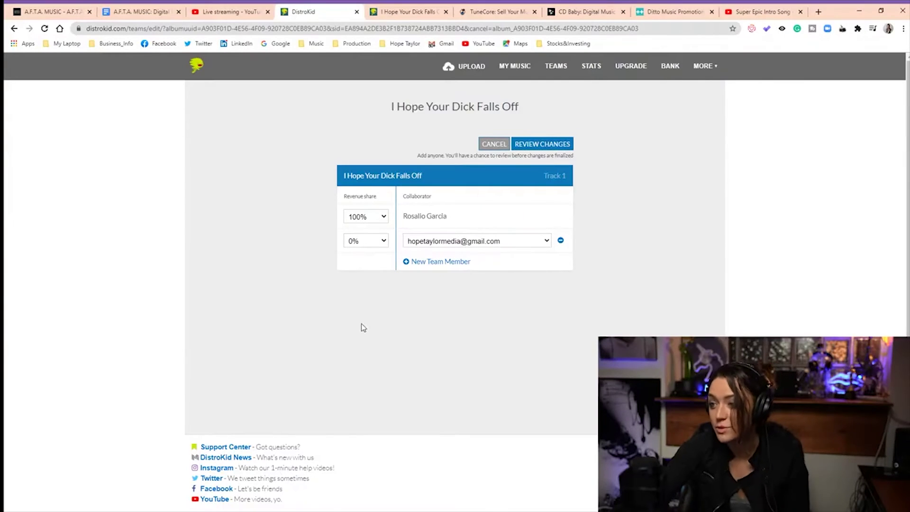
click(372, 237)
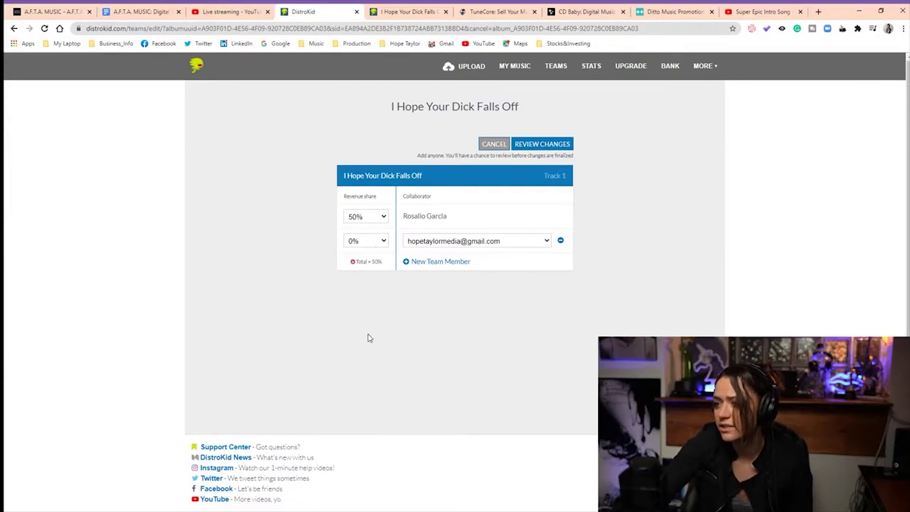
click(369, 270)
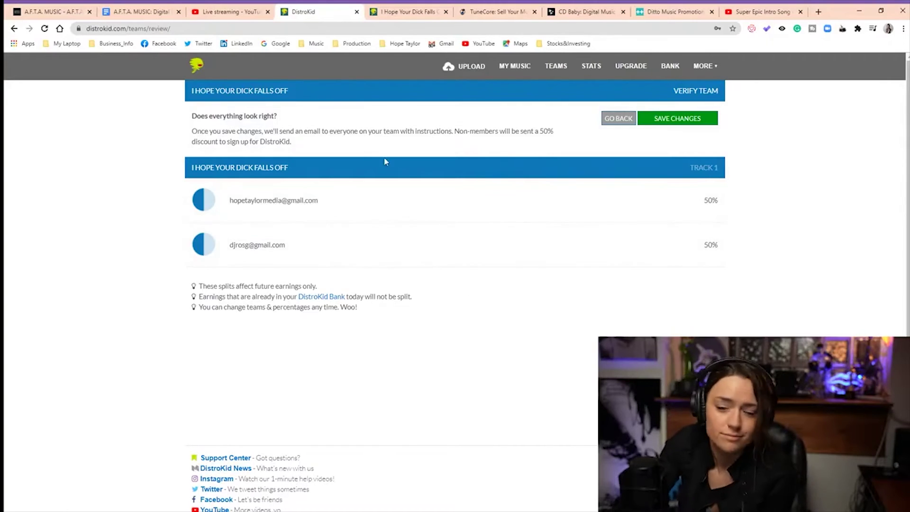
click(681, 119)
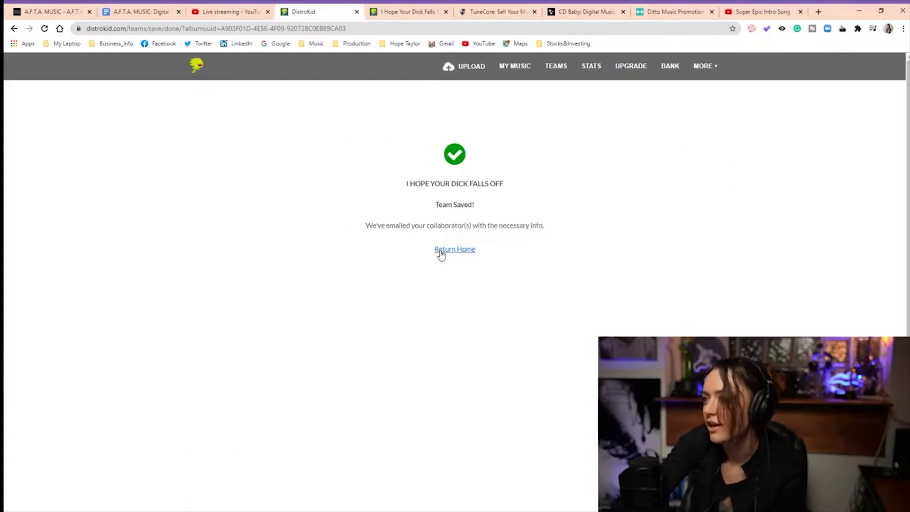
click(438, 253)
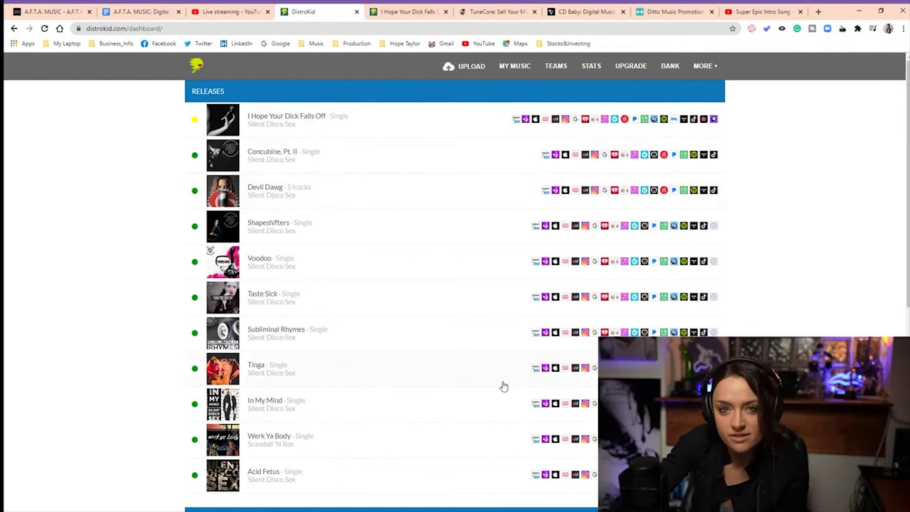
- Find the cover song fee note in the Digital Distribution Checklist and read the linked DistroKid article on uploading cover songs
click(553, 76)
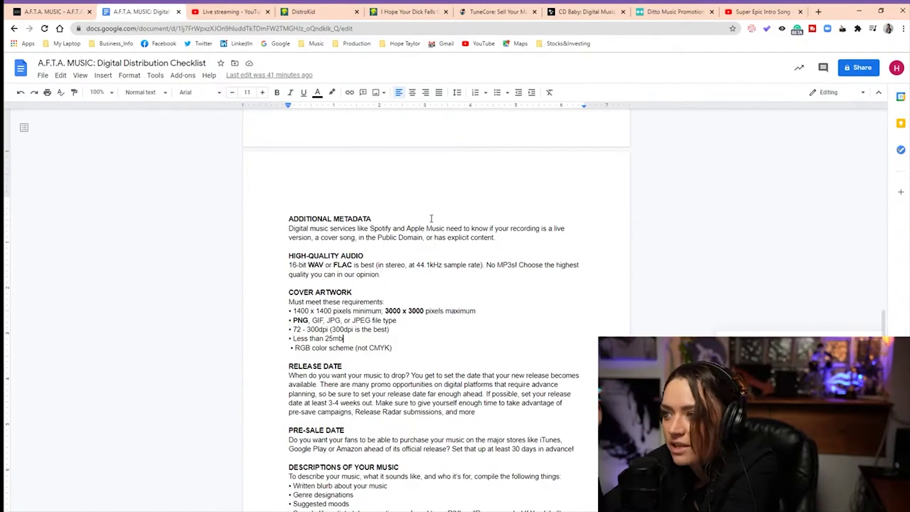
scroll(418, 266, up, 10)
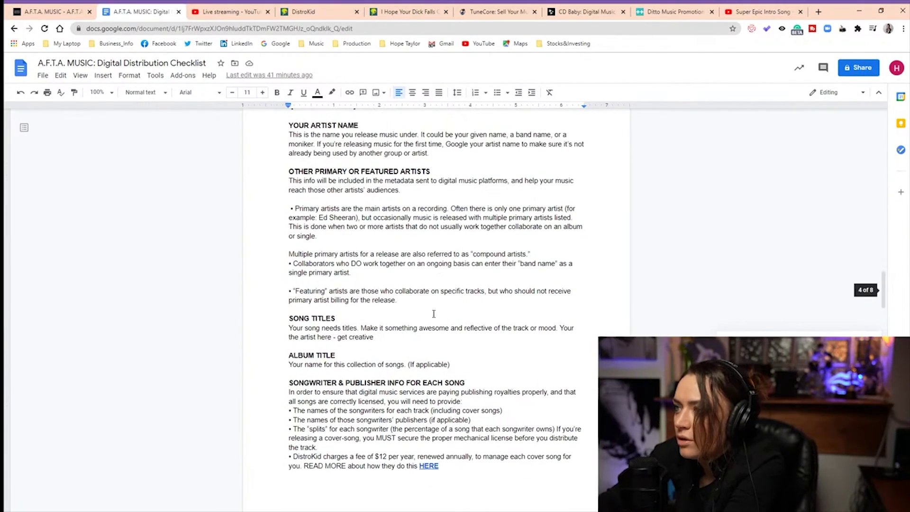
scroll(408, 370, down, 3)
click(429, 324)
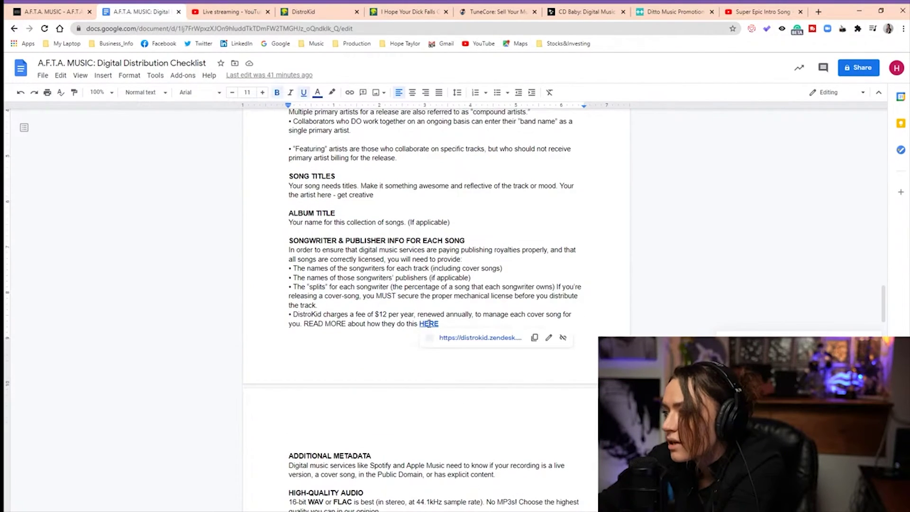
click(482, 342)
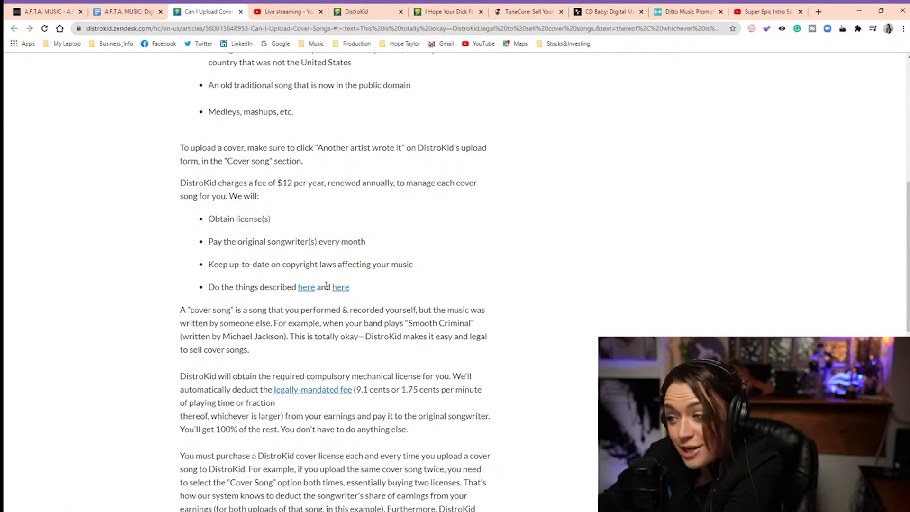
scroll(199, 344, down, 5)
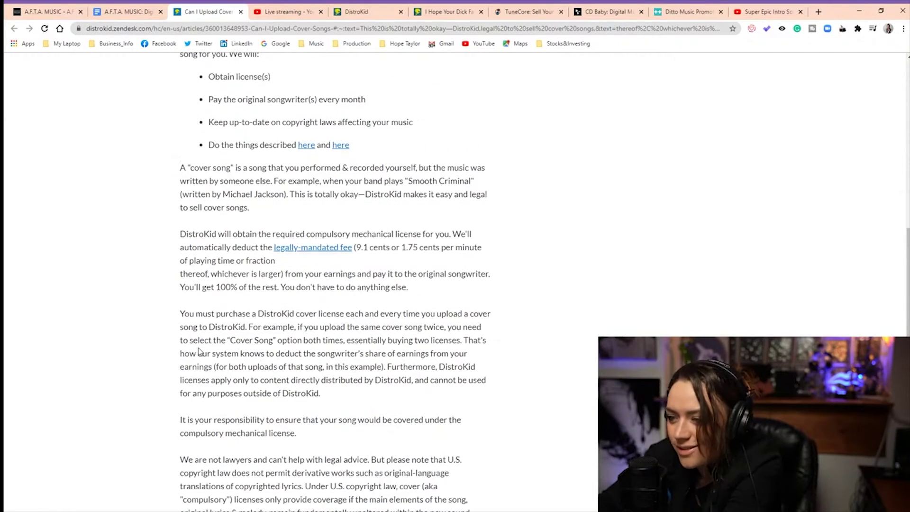
scroll(198, 323, up, 3)
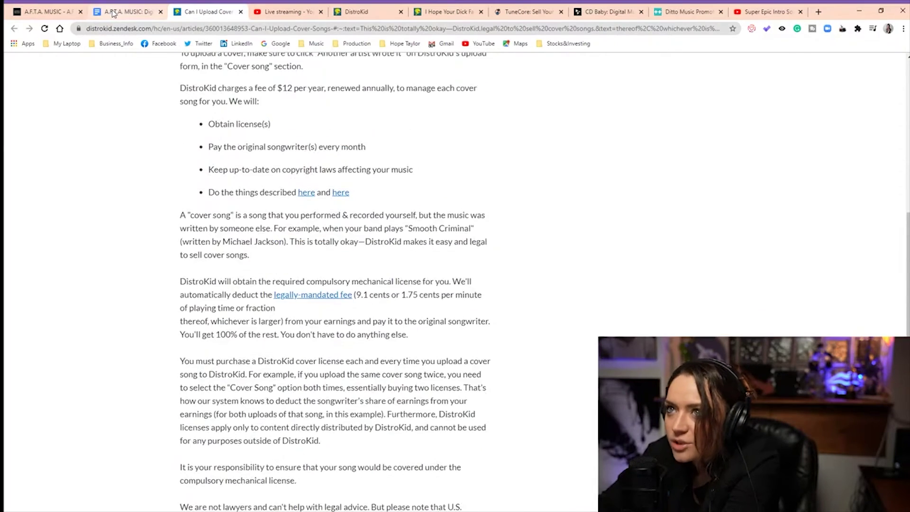
- Go through the rest of the checklist, examine the Songtrust registration form, and return to the checklist's Bonus Section on publishing
click(126, 11)
scroll(415, 251, down, 5)
scroll(415, 251, down, 2)
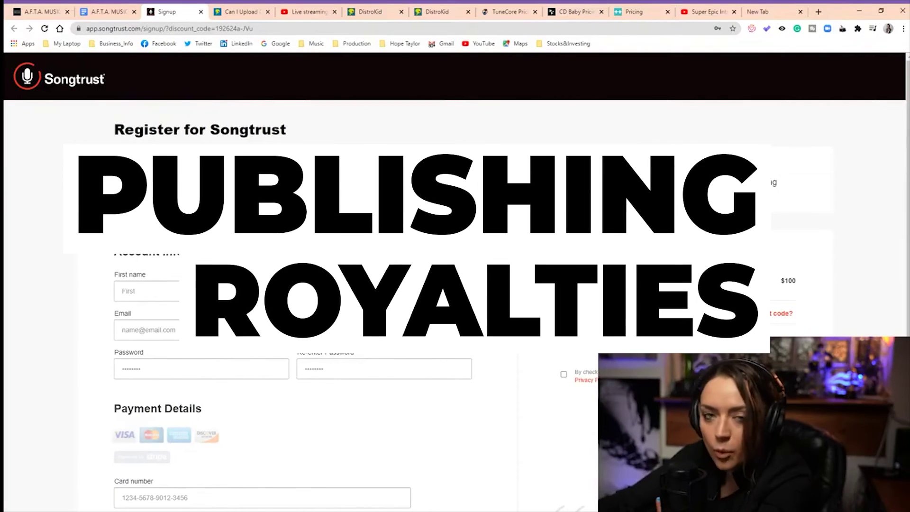
scroll(256, 299, down, 3)
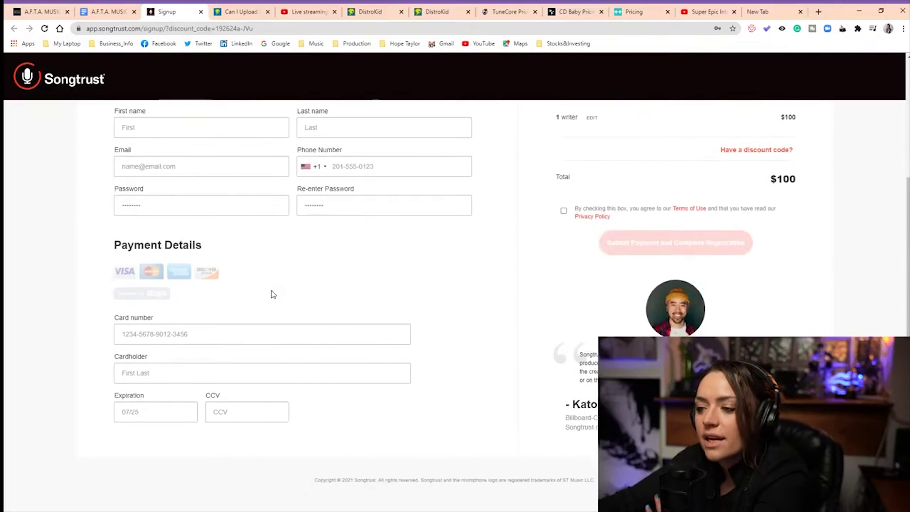
scroll(269, 302, up, 3)
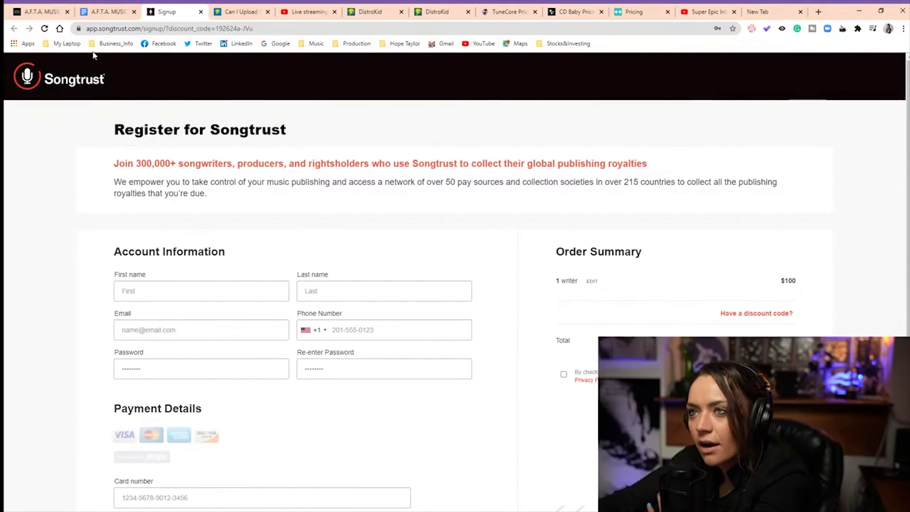
click(112, 15)
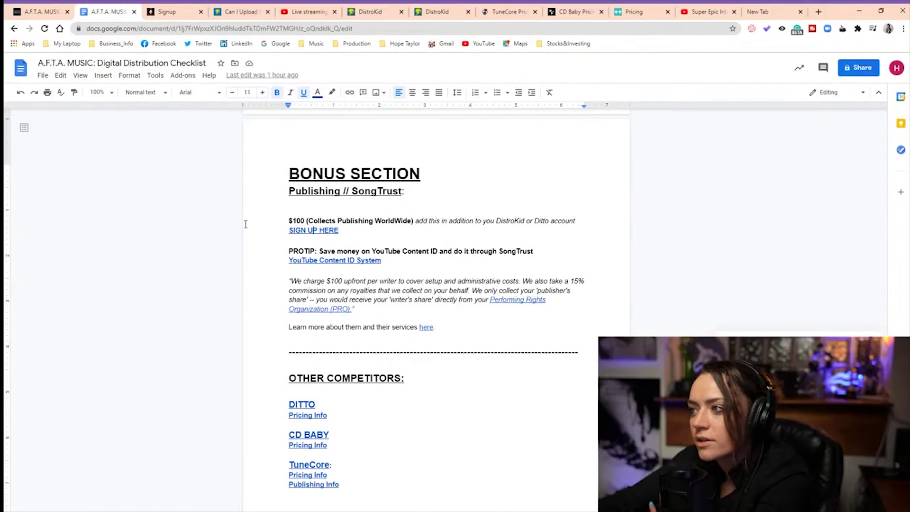
- Switch to the Songtrust website and sign in to the account dashboard
click(164, 15)
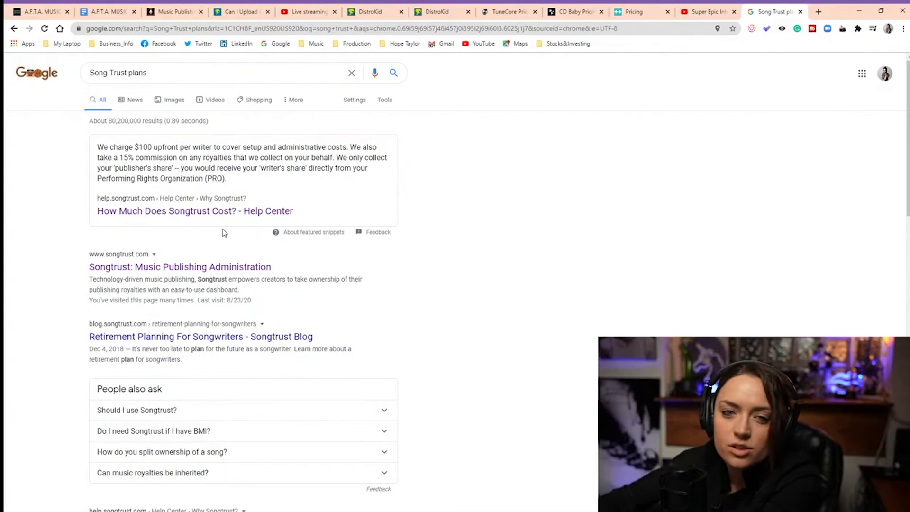
click(180, 15)
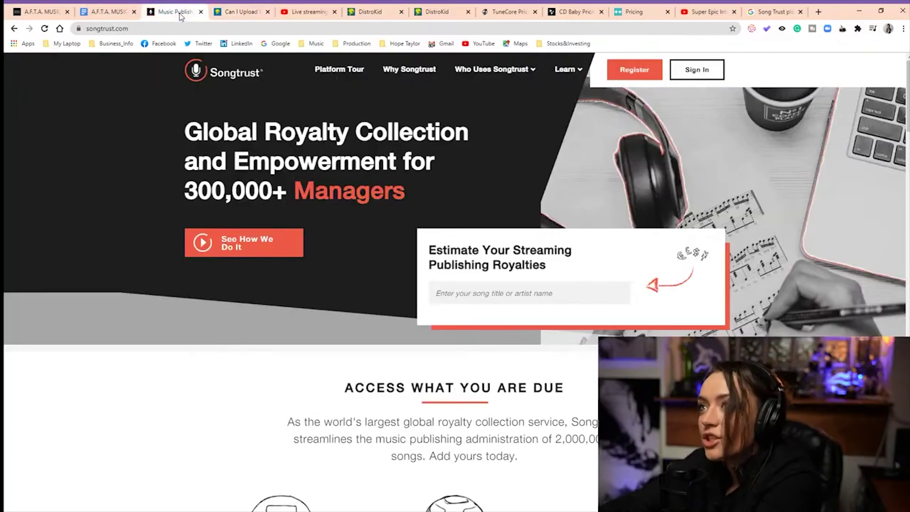
click(697, 70)
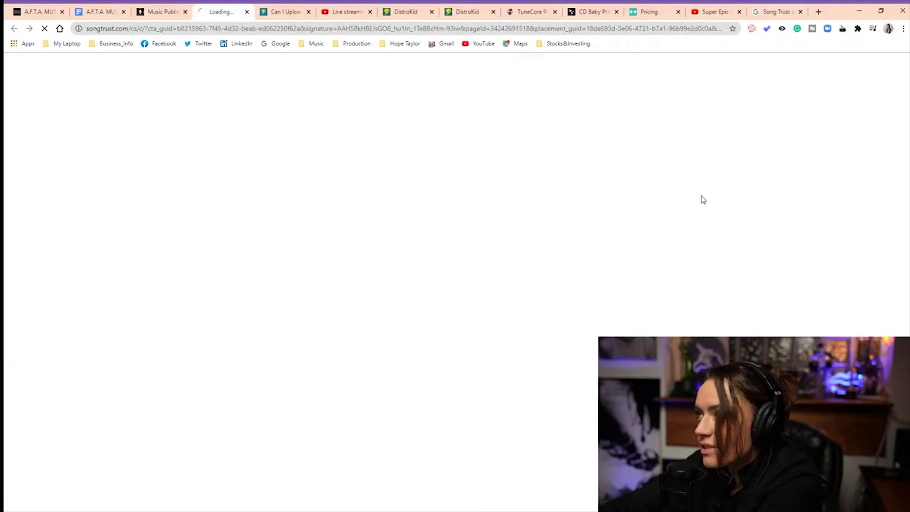
click(398, 227)
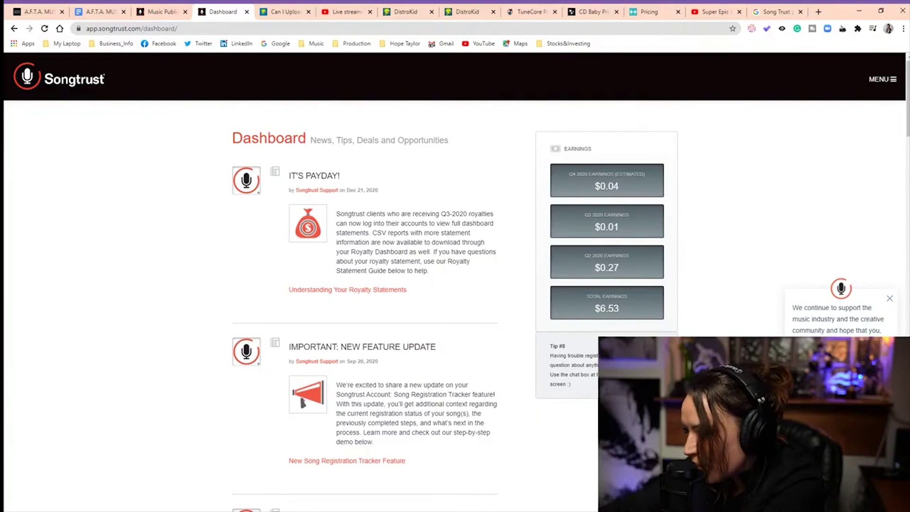
- Dismiss the support chat message on the Songtrust dashboard and open the Setlist Submission page
click(882, 79)
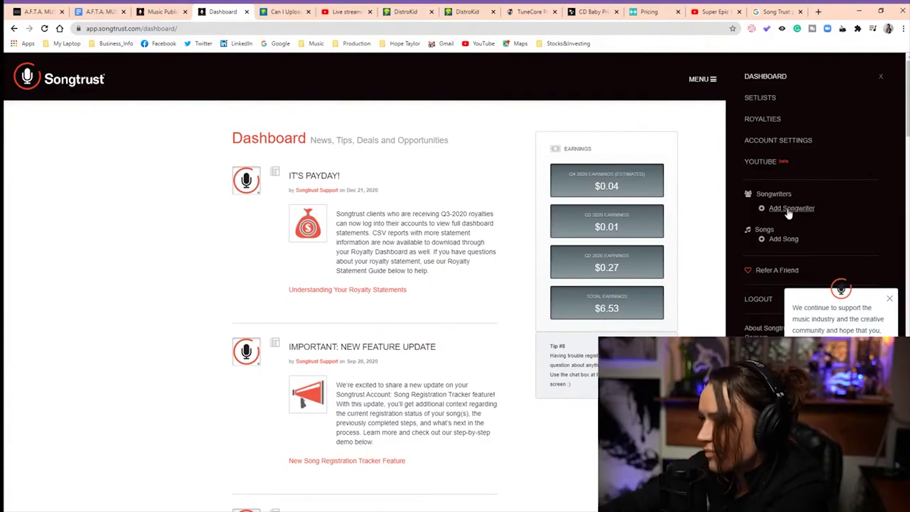
click(890, 299)
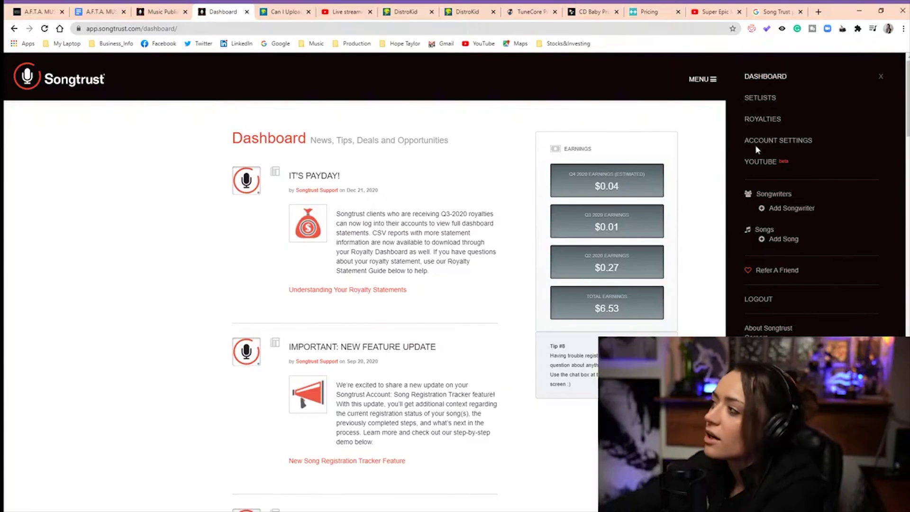
click(757, 100)
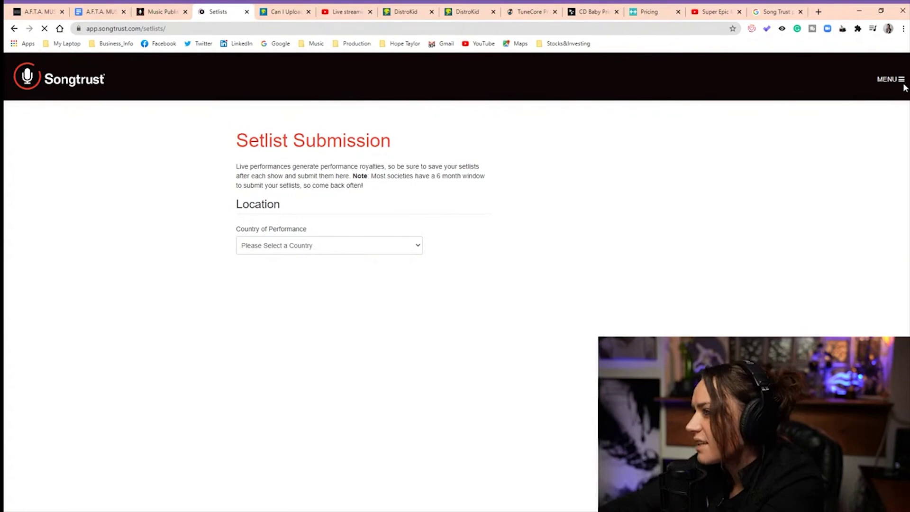
- Open the YouTube Monitor page in the Songtrust account
click(906, 79)
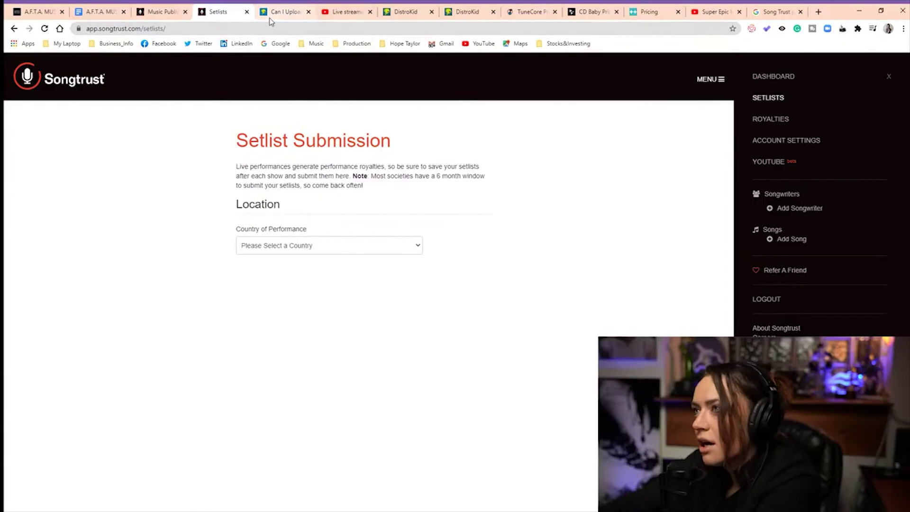
click(283, 12)
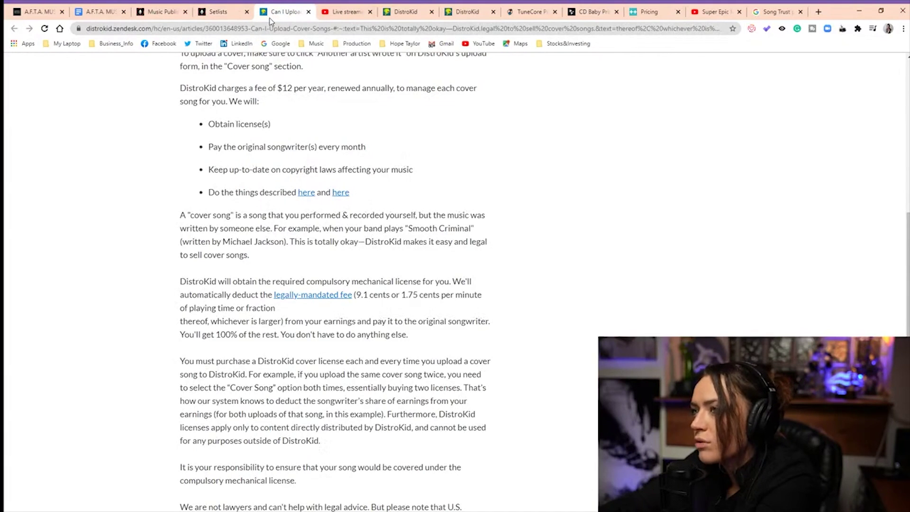
click(144, 17)
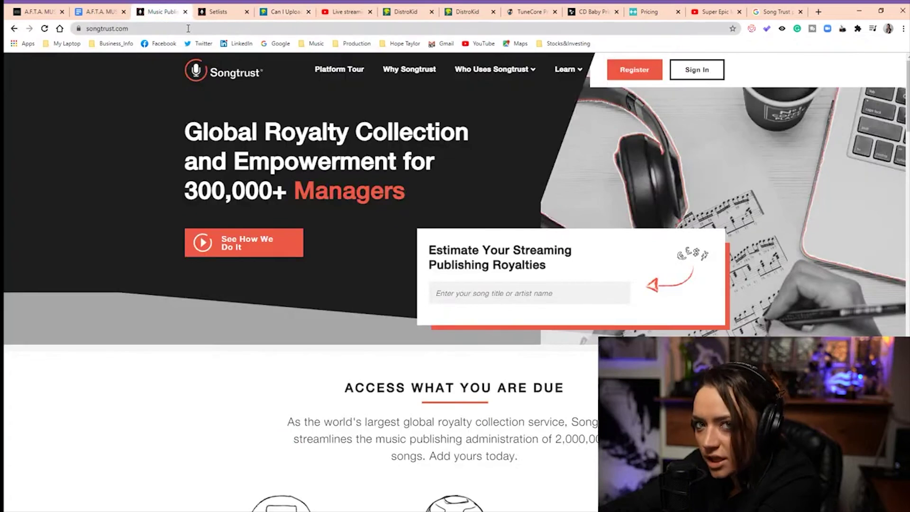
click(222, 13)
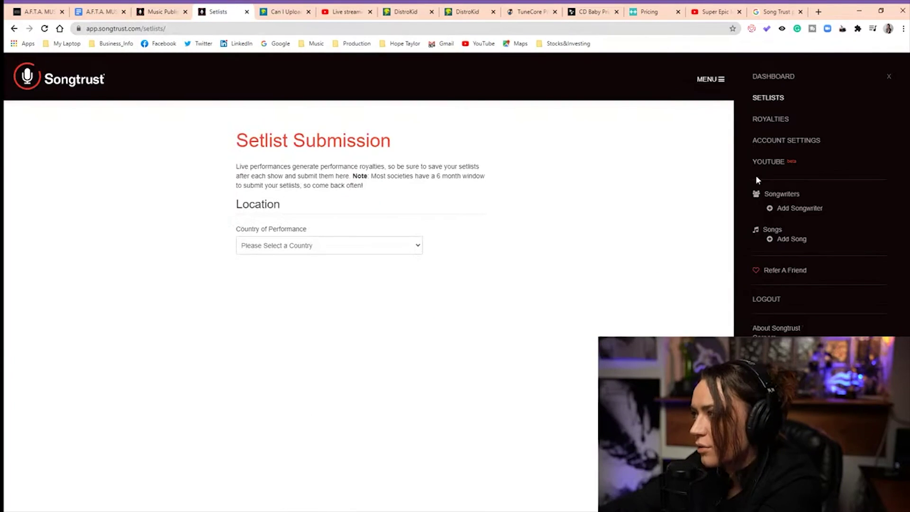
click(765, 163)
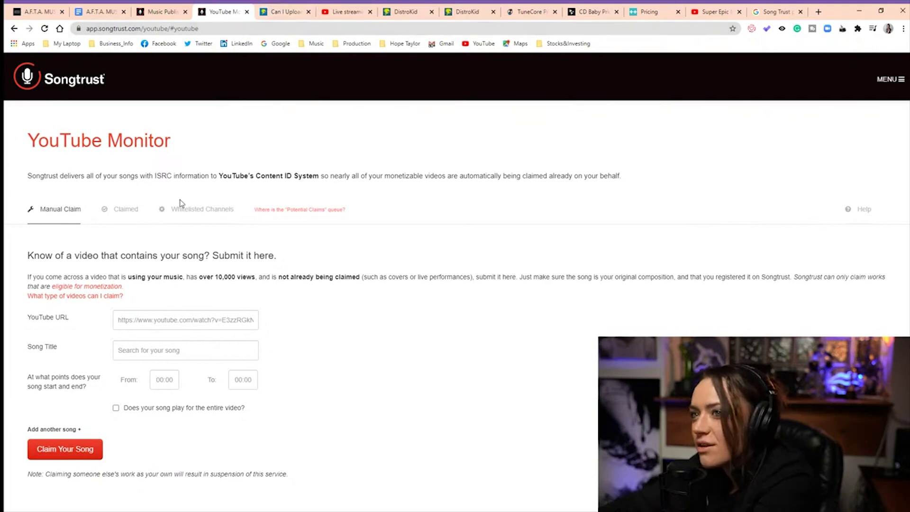
- Look through the claimed videos in Songtrust's YouTube Monitor and the songs matched to them
click(131, 215)
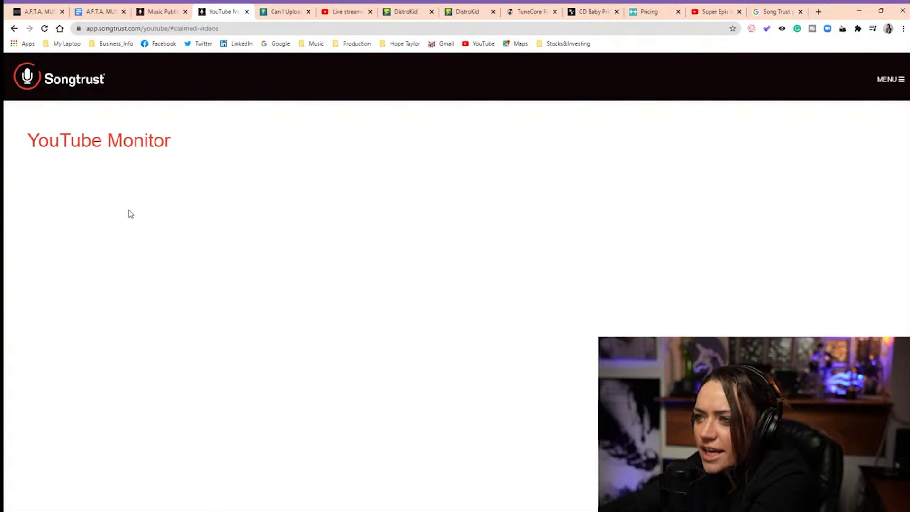
scroll(829, 307, down, 5)
scroll(226, 290, down, 1)
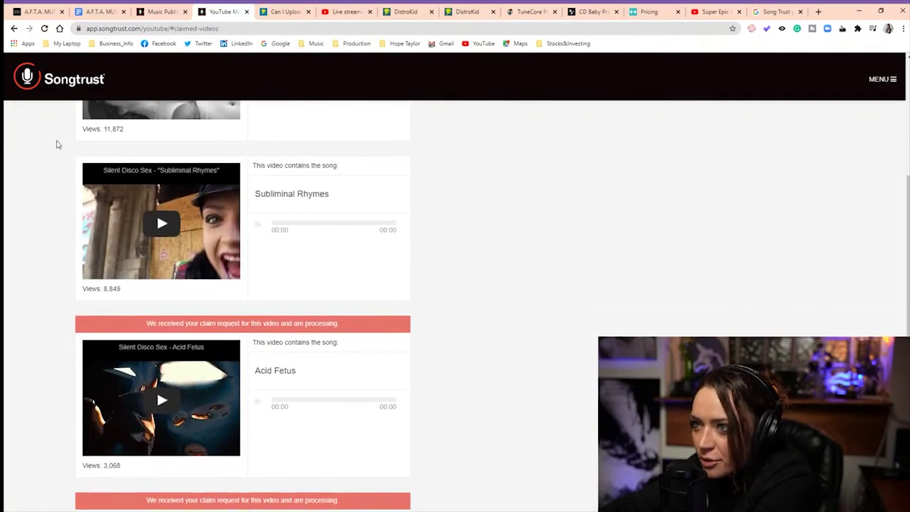
scroll(55, 144, down, 7)
scroll(212, 308, up, 7)
scroll(212, 308, up, 4)
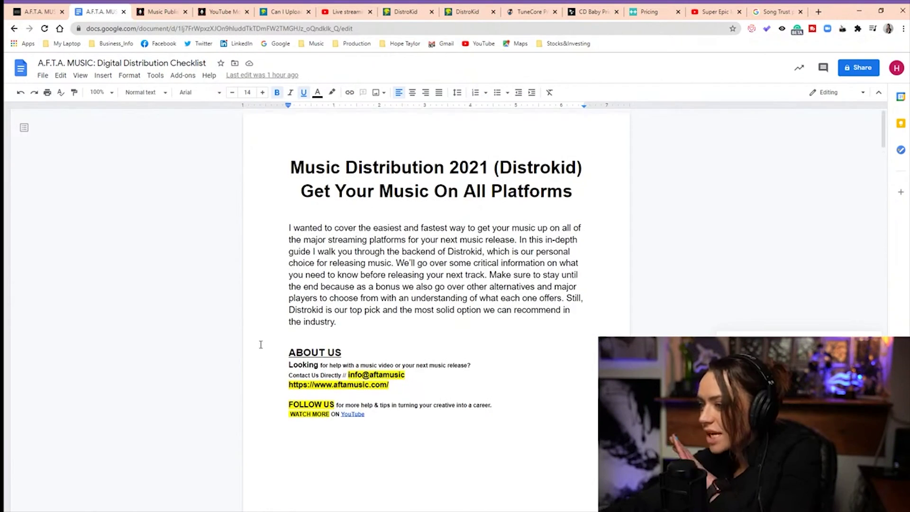
- Switch to the Digital Distribution Checklist and review its introduction, DistroKid features and breakdown, positive takeaways and help links
scroll(325, 362, down, 2)
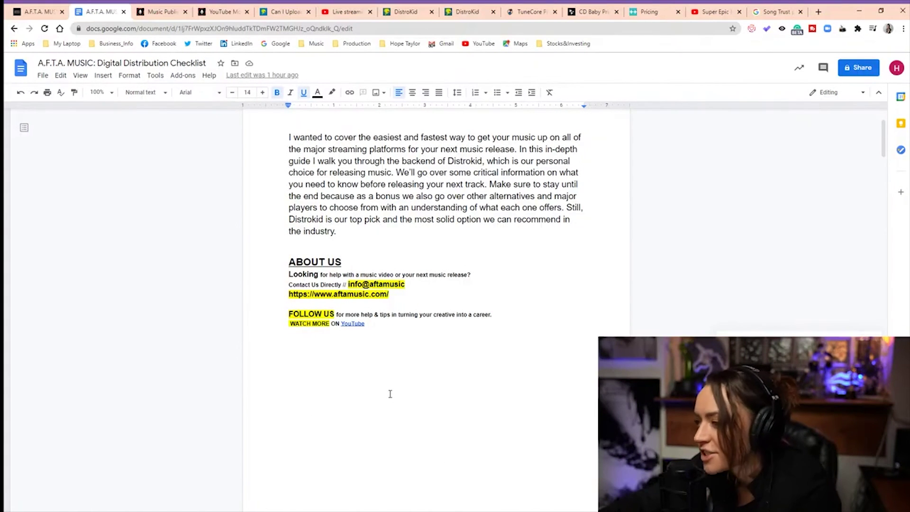
scroll(384, 398, down, 5)
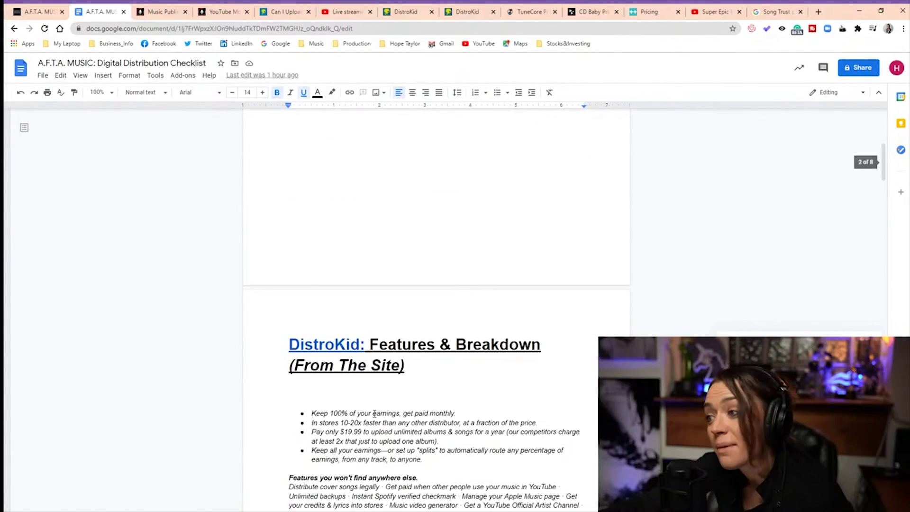
scroll(375, 412, down, 4)
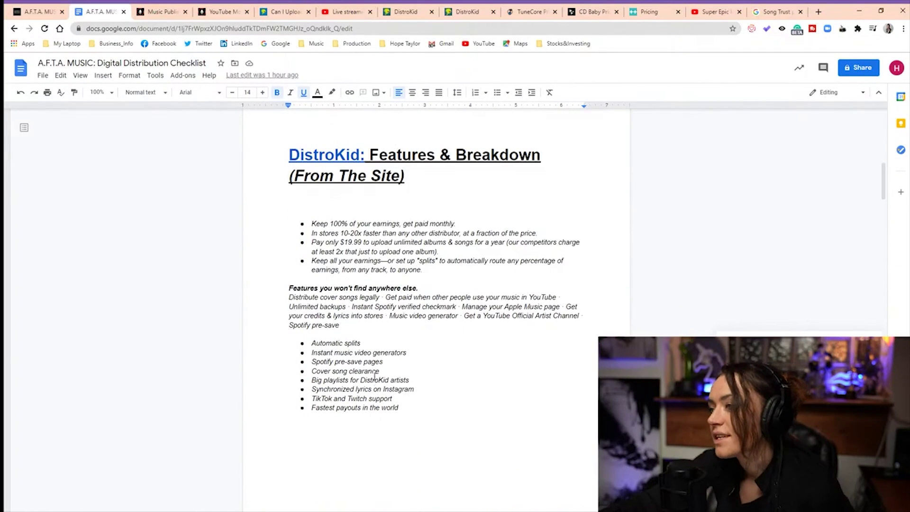
scroll(423, 309, down, 12)
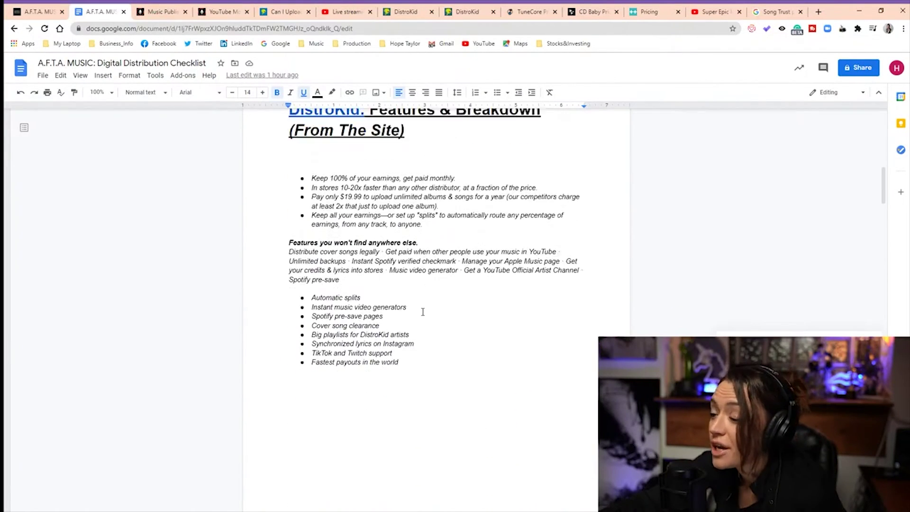
scroll(375, 219, down, 1)
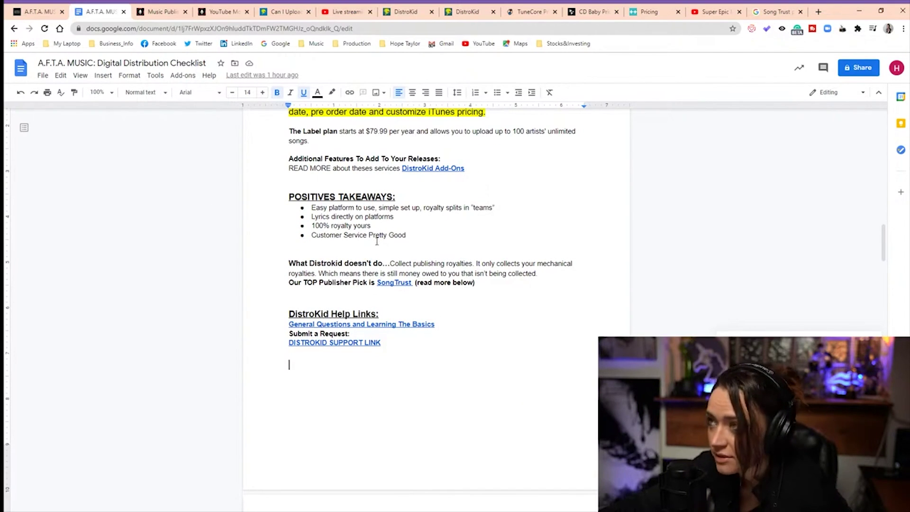
- Review the Official Distribution Checklist from artist name to label and copyright information, then the release information section for after uploading
scroll(342, 294, down, 11)
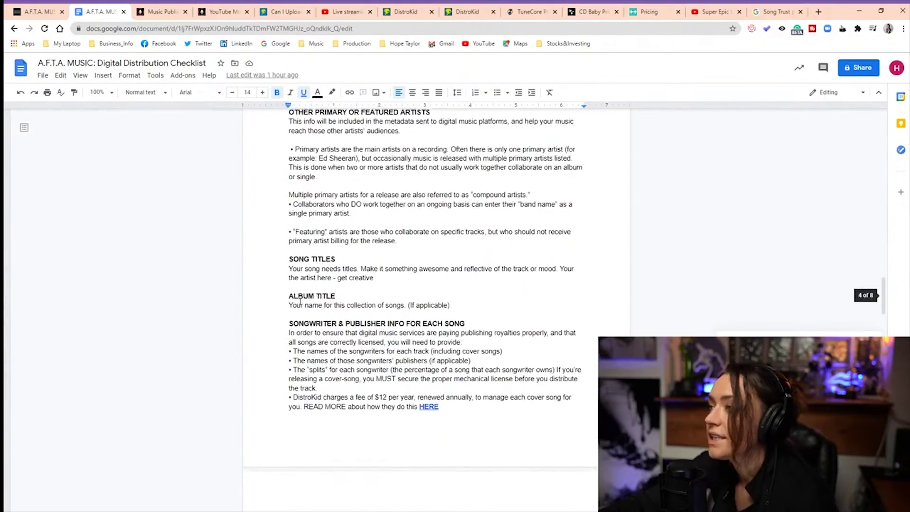
scroll(300, 302, down, 4)
scroll(300, 302, up, 4)
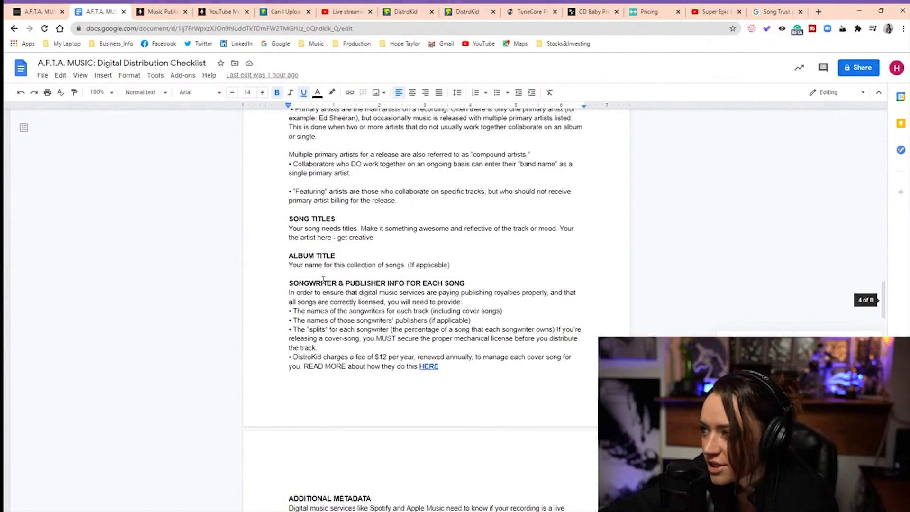
scroll(332, 269, up, 4)
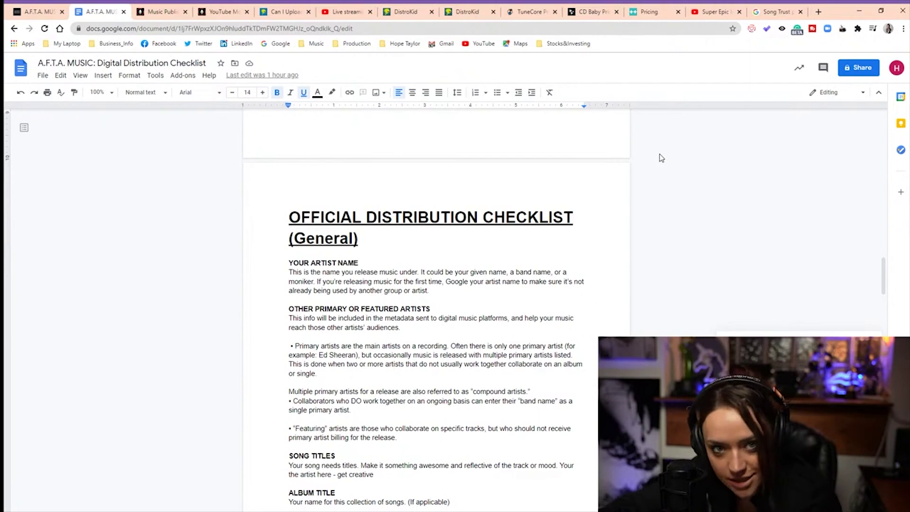
scroll(348, 236, down, 9)
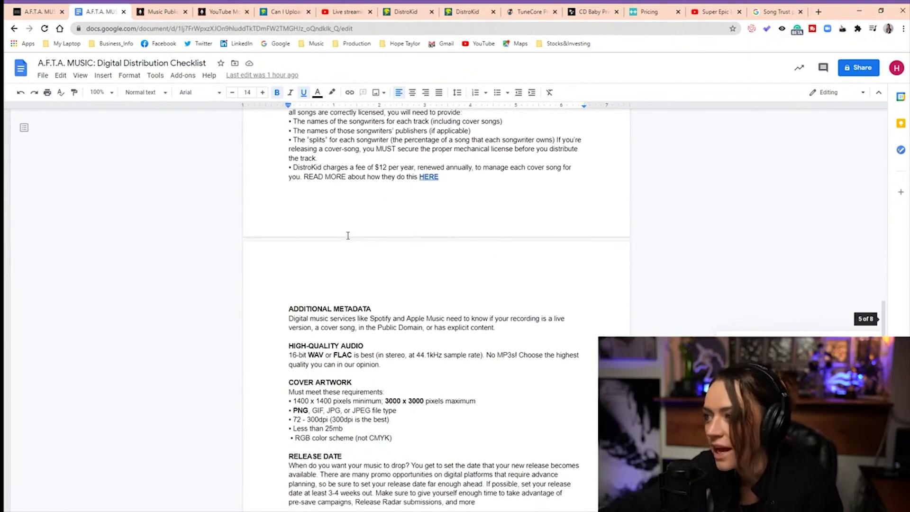
scroll(348, 236, down, 7)
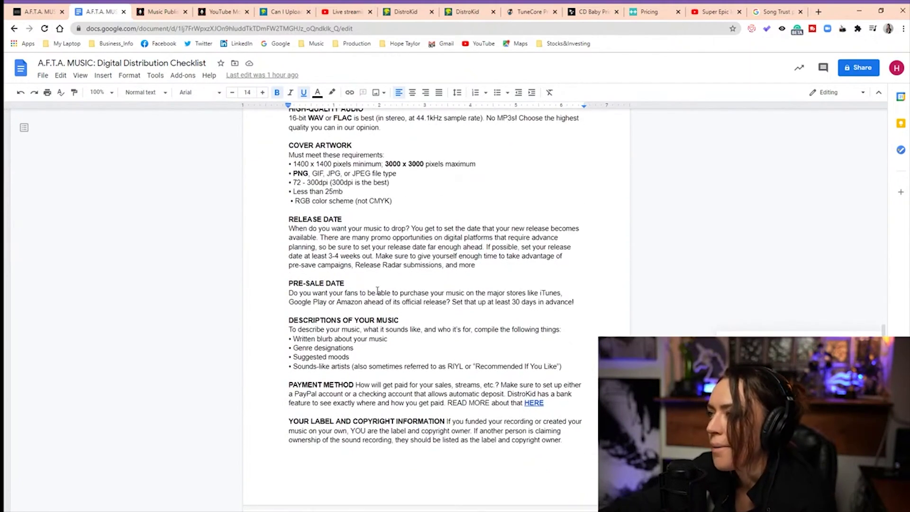
scroll(377, 291, down, 6)
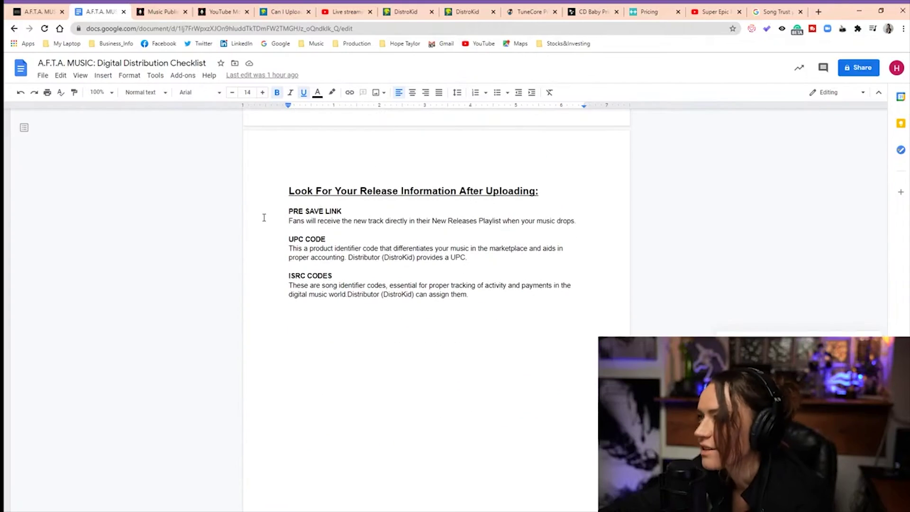